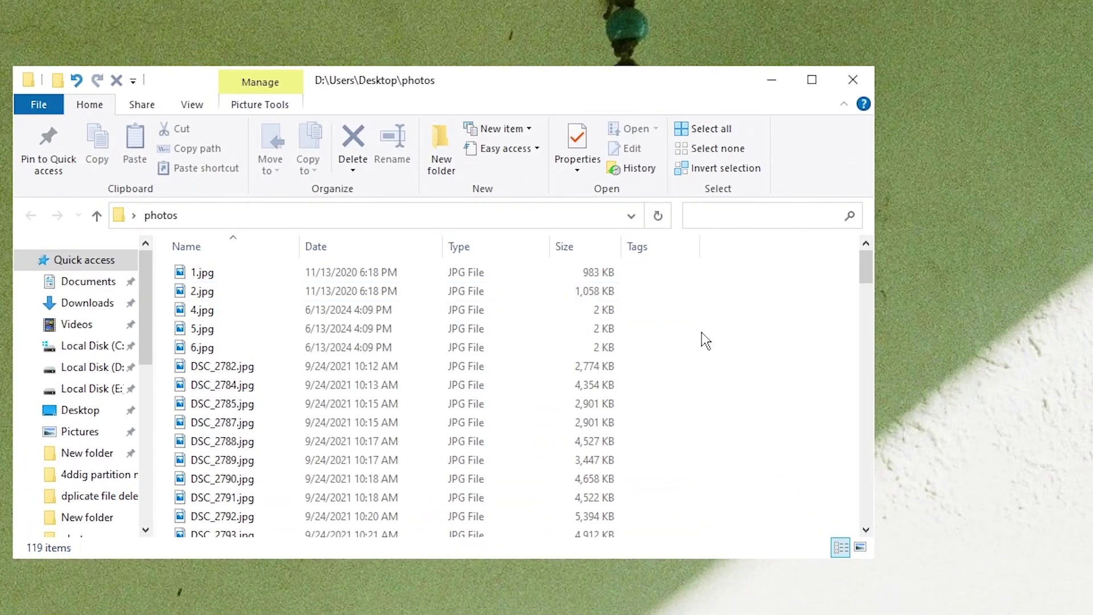
Delete 2.jpg, 4.jpg and 5.jpg, then start deleting 9.jpg on the SDXC (G:) card
drag(701, 332, 561, 282)
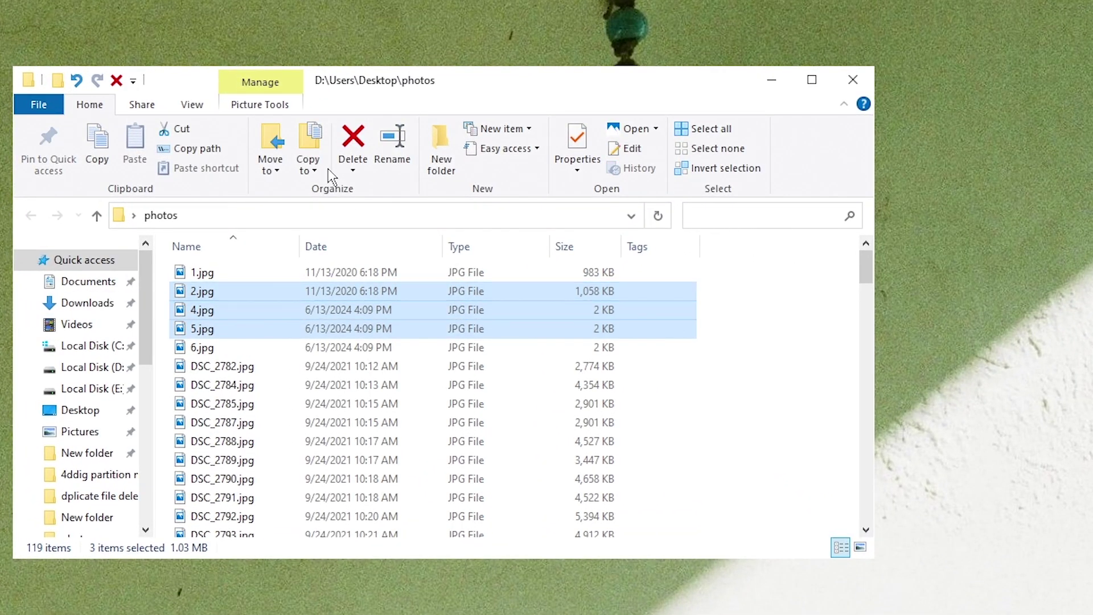
click(352, 142)
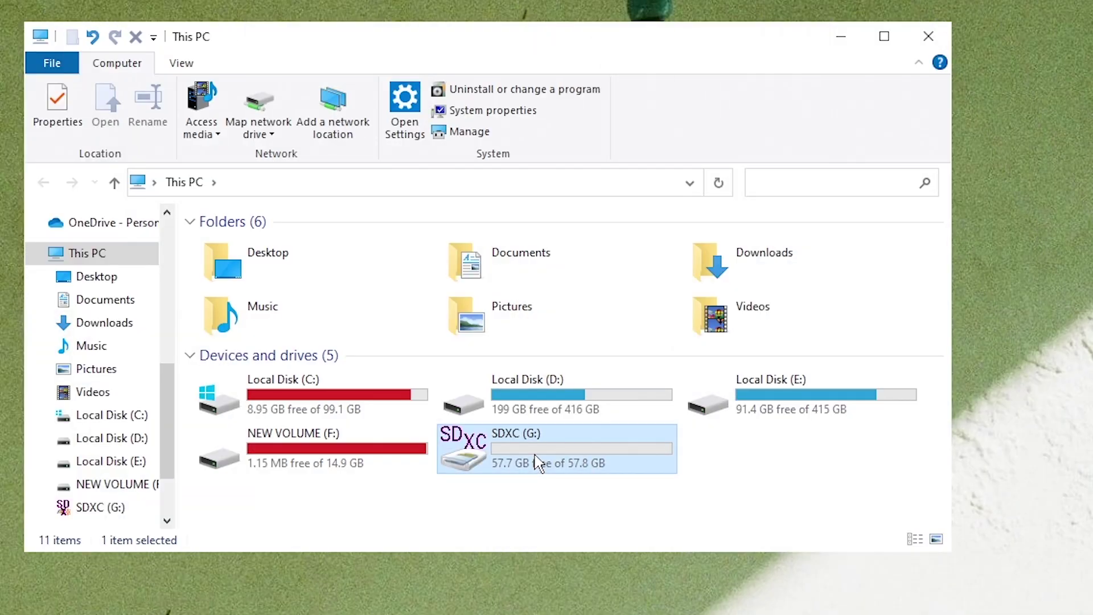
double_click(538, 462)
click(275, 245)
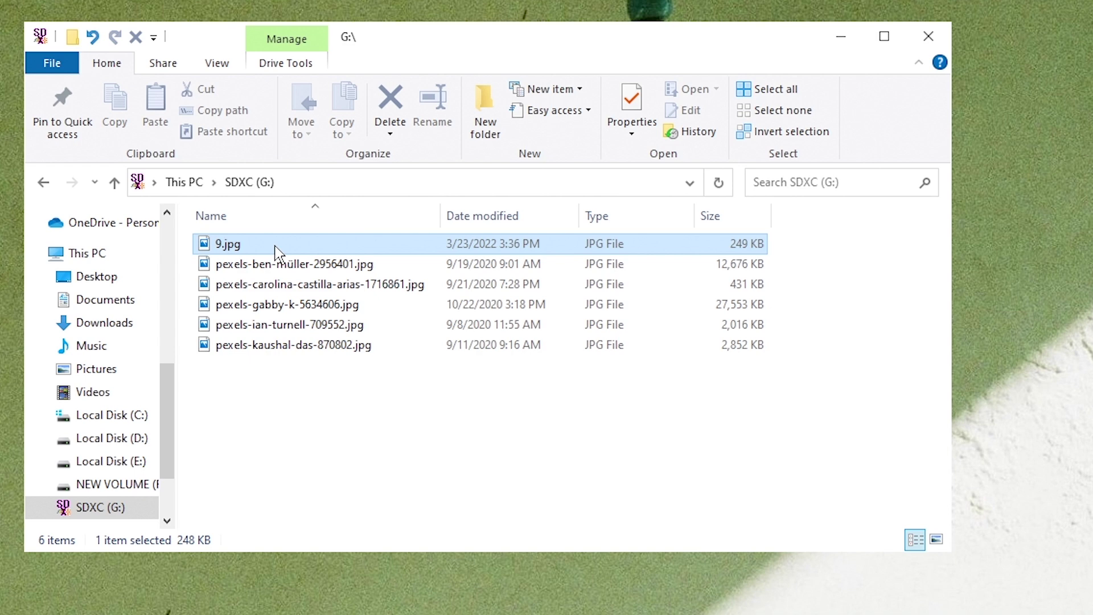
click(390, 103)
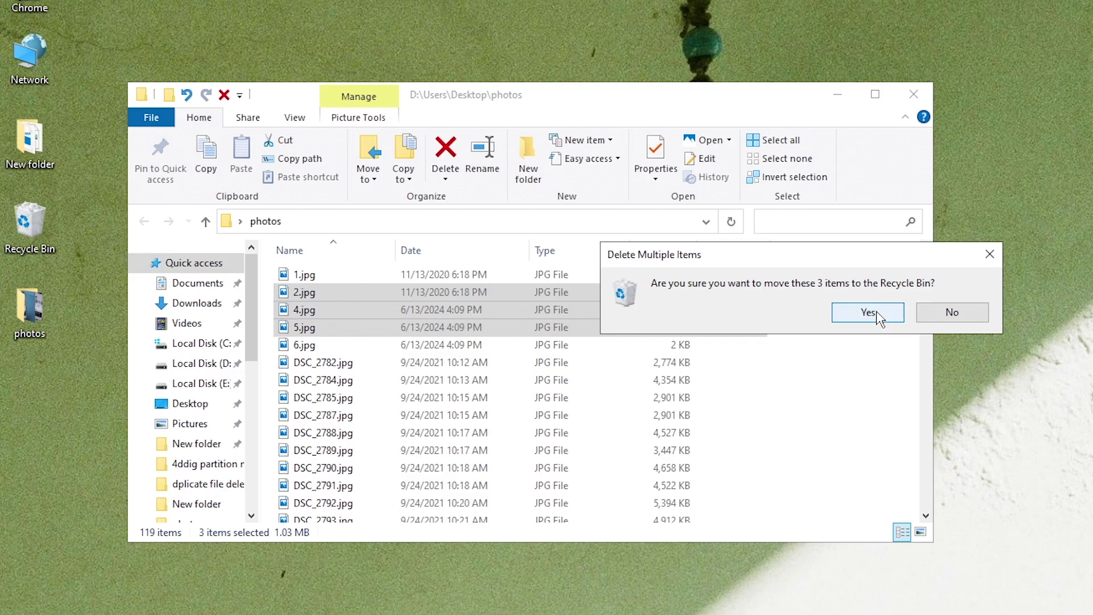
Send 2.jpg, 4.jpg and 5.jpg to the Recycle Bin and restore them from it
click(867, 449)
double_click(26, 242)
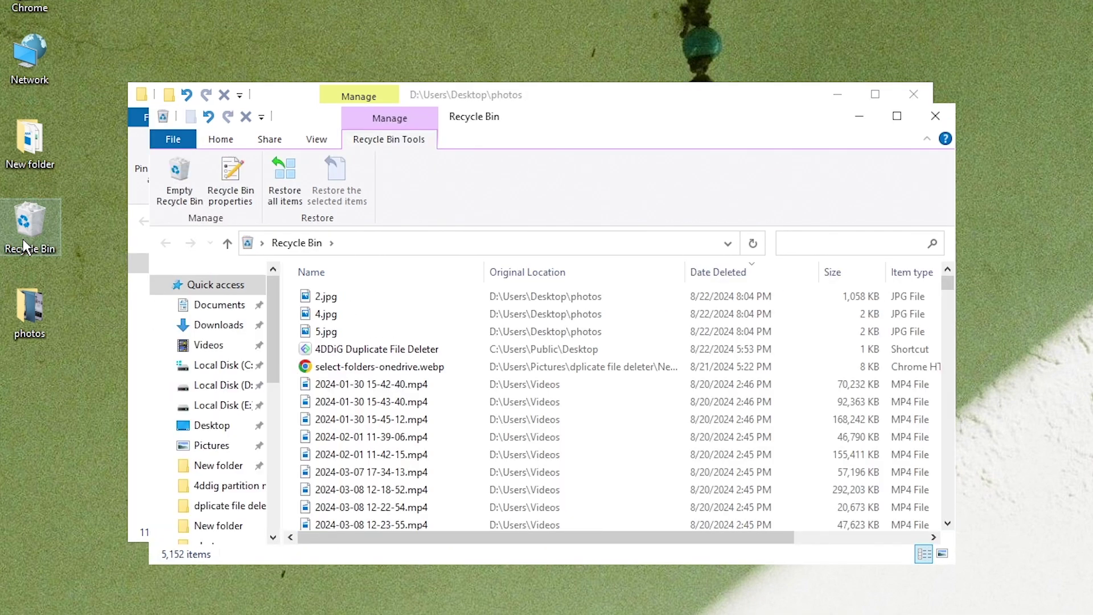
click(345, 298)
click(348, 314)
click(351, 334)
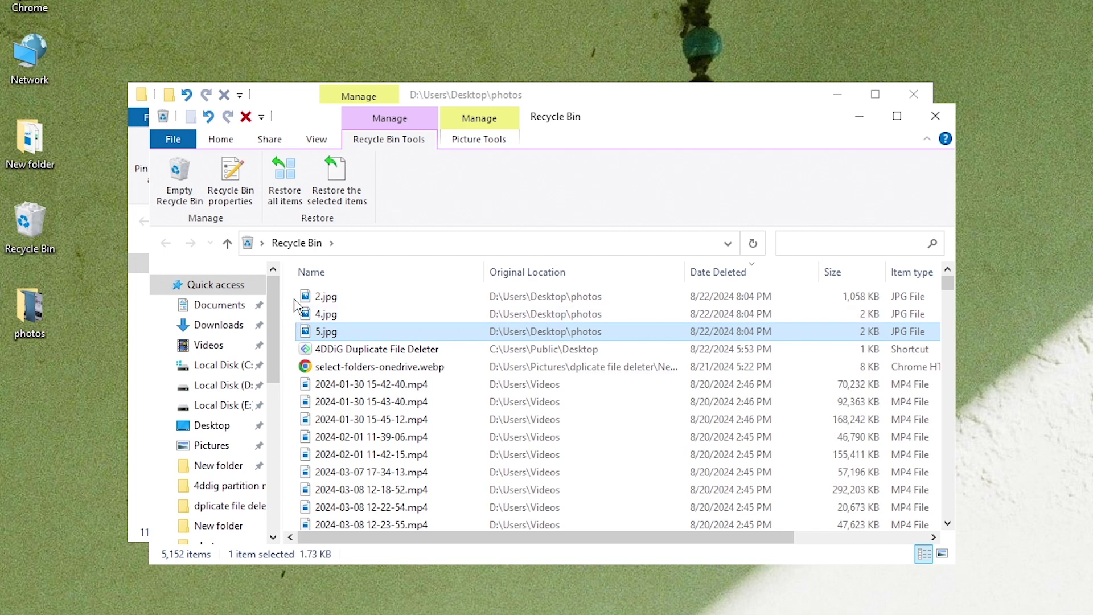
drag(294, 293, 381, 339)
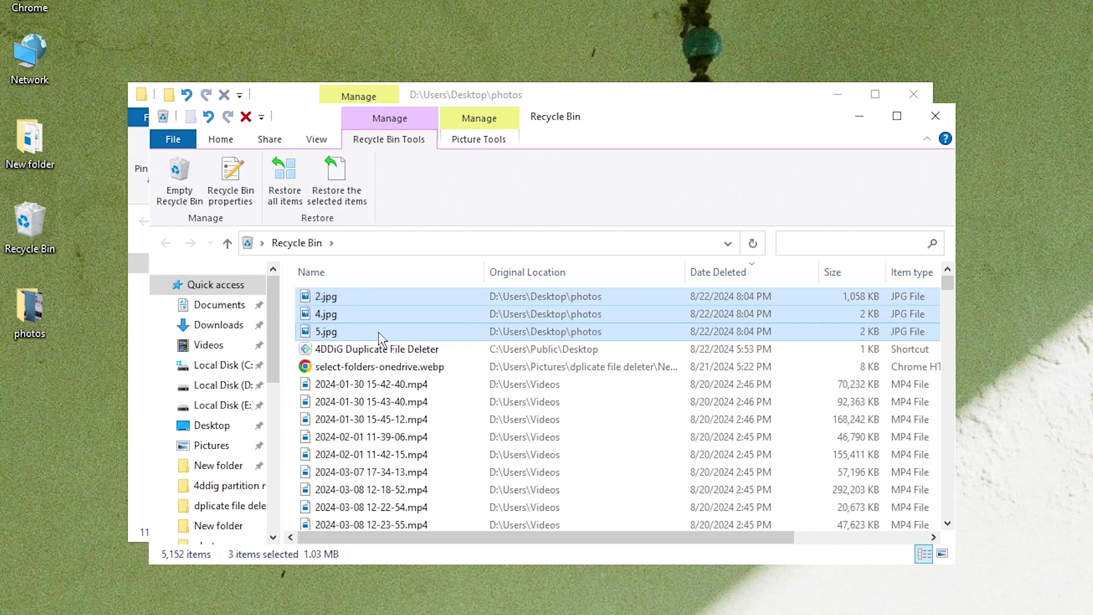
click(337, 181)
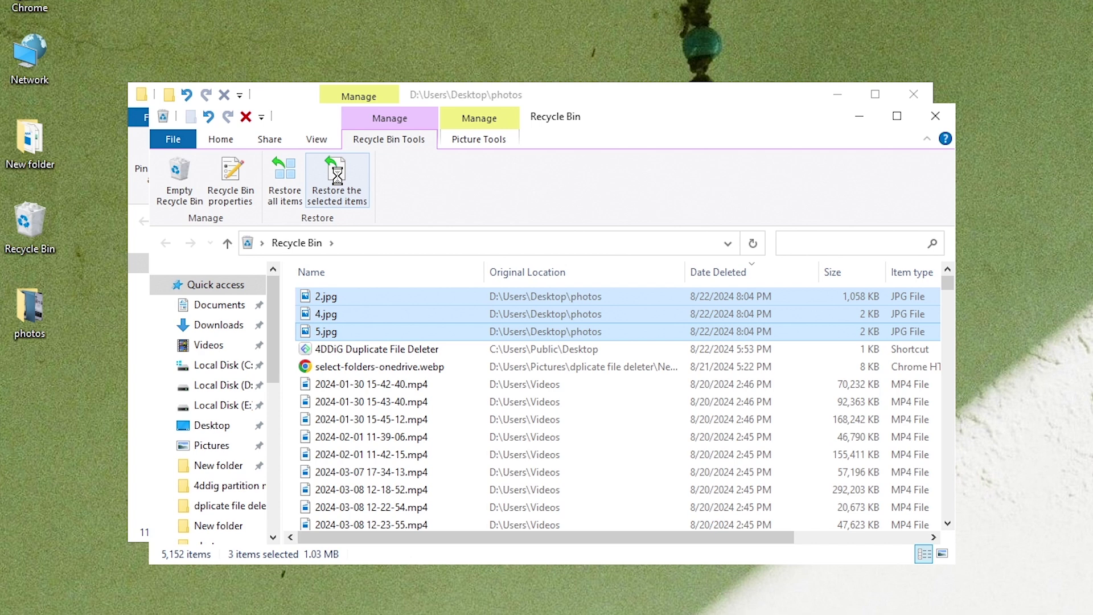
Close the Recycle Bin and refresh the photos folder, now showing 119 items
click(935, 115)
scroll(512, 312, down, 3)
scroll(512, 312, down, 20)
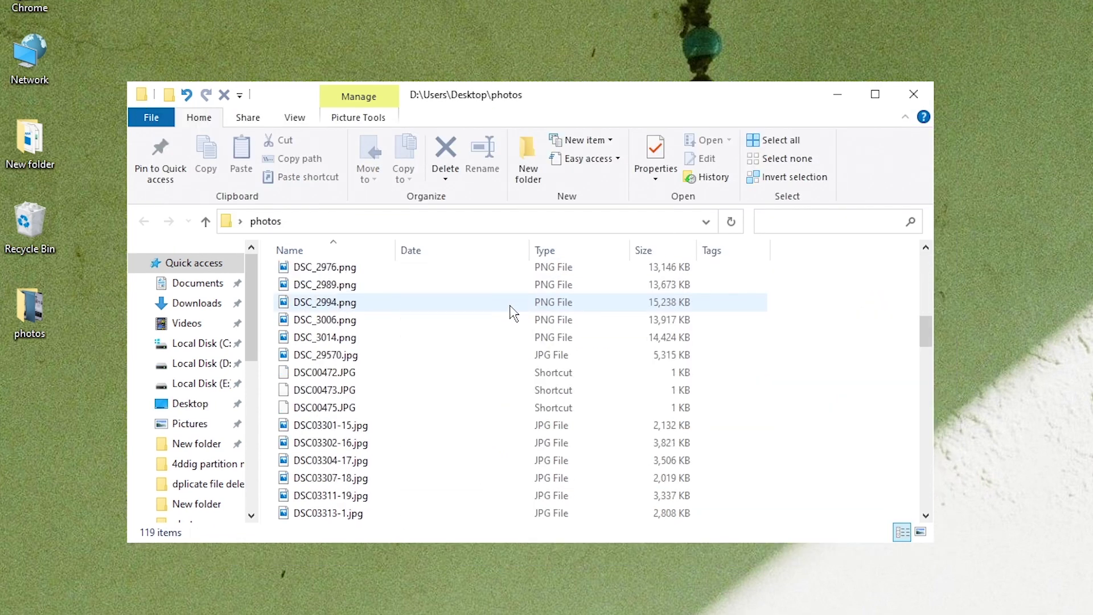
scroll(512, 312, down, 10)
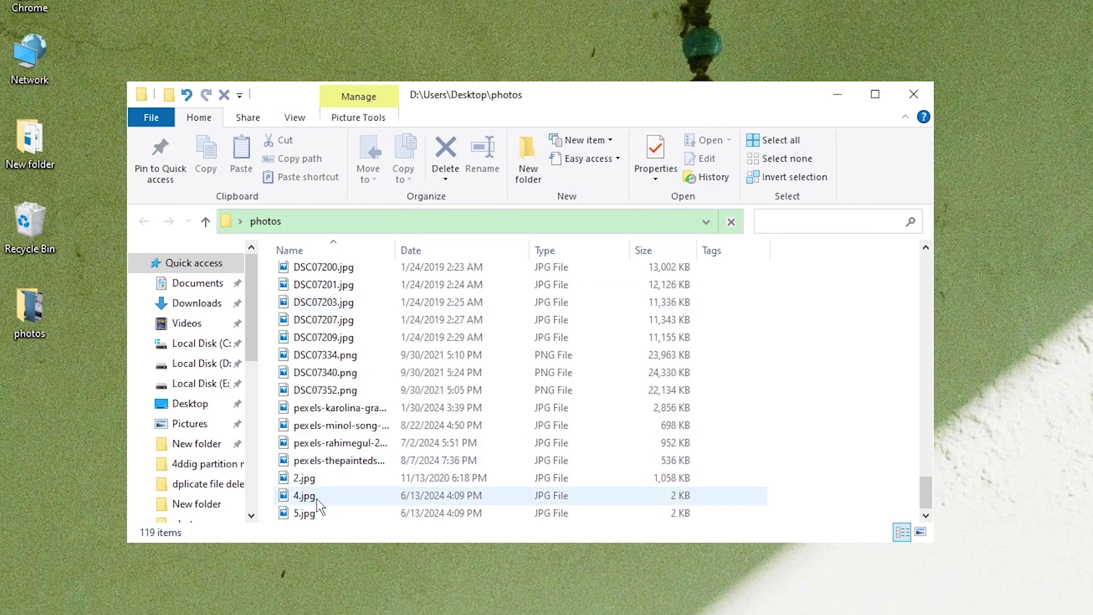
right_click(812, 317)
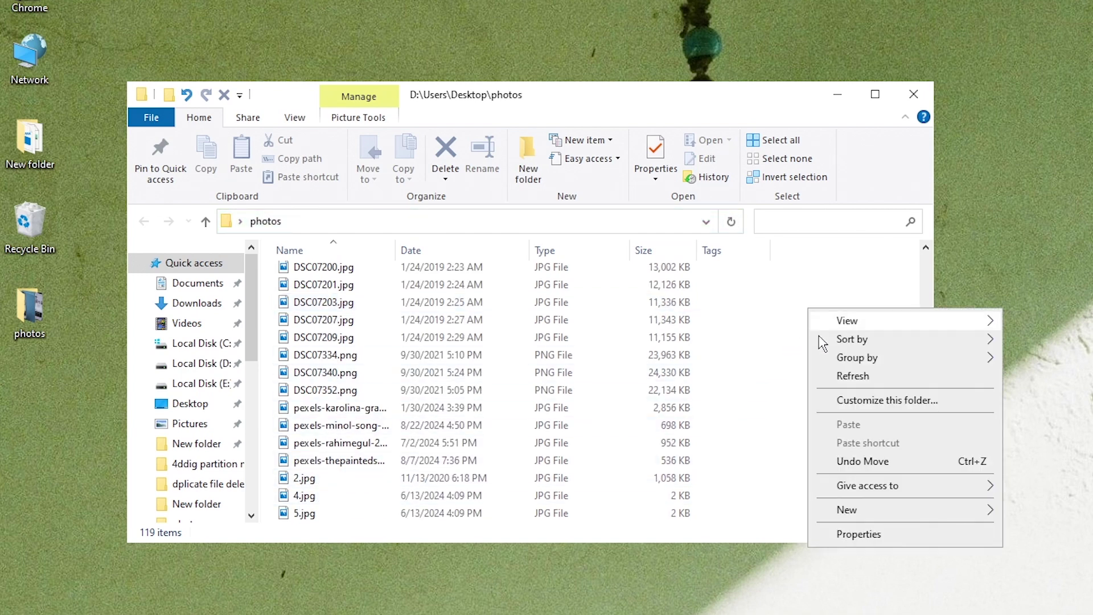
click(834, 375)
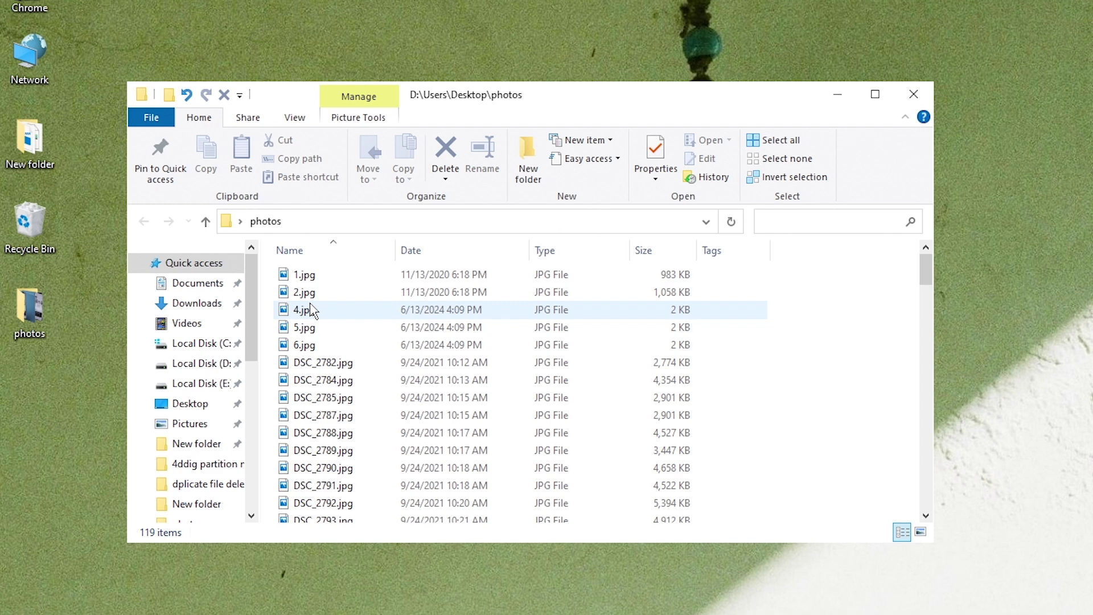
Send the WordPress and Anti Spyware PDFs in beifen to the Recycle Bin
click(308, 311)
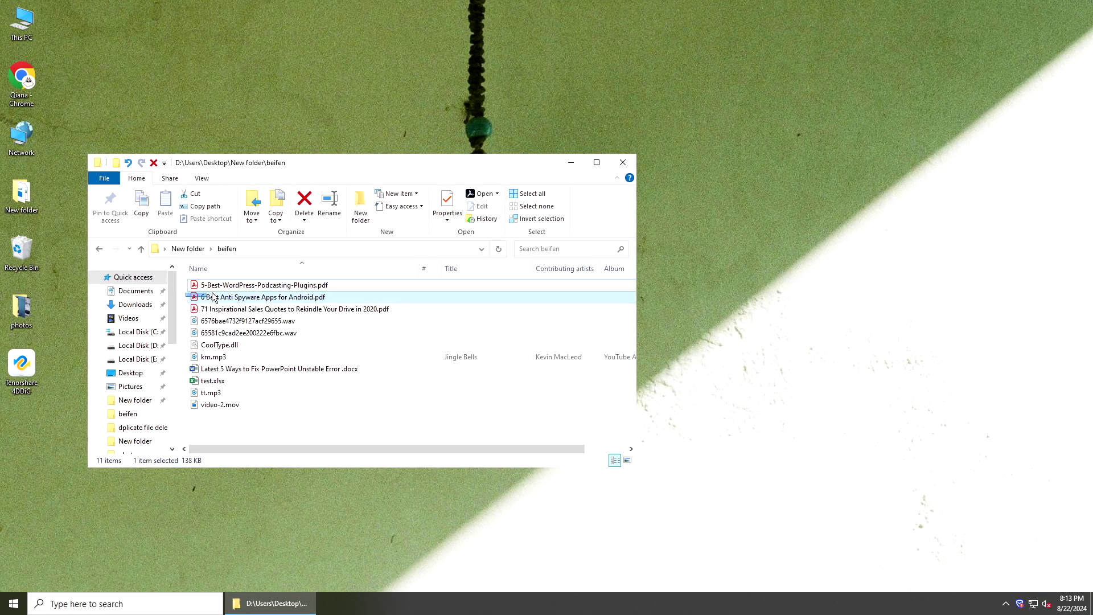
ctrl+click(196, 297)
click(306, 196)
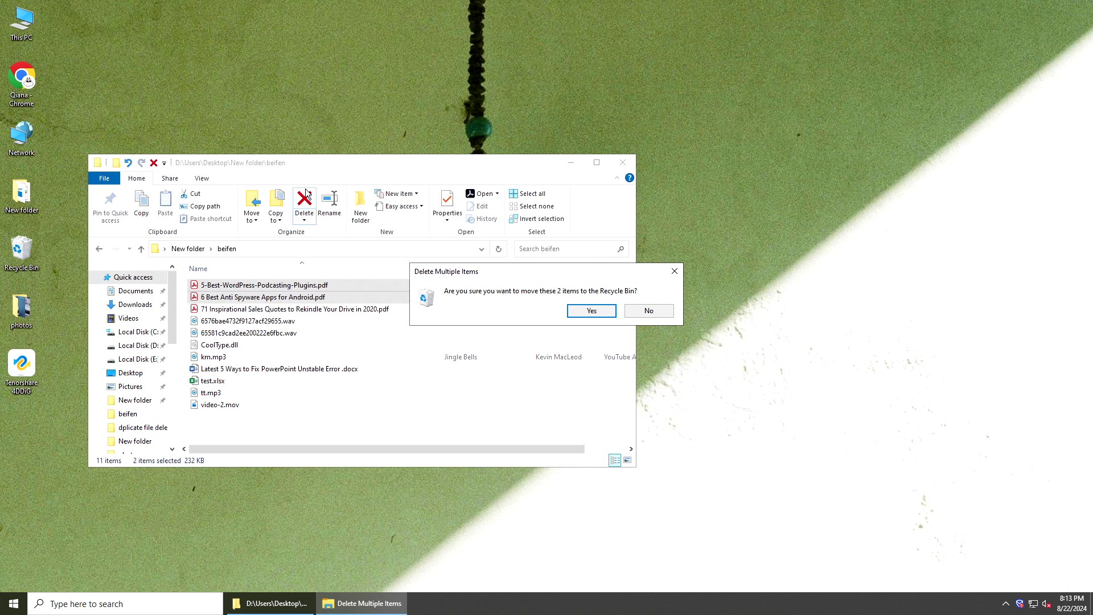
click(591, 311)
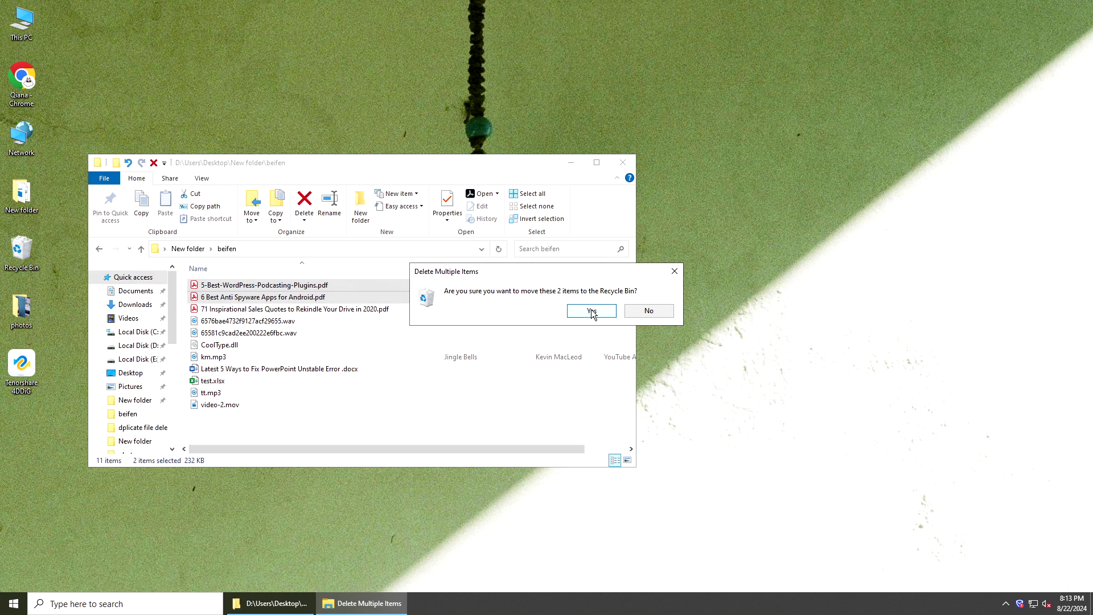
Permanently delete the two PDFs from the Recycle Bin
double_click(20, 246)
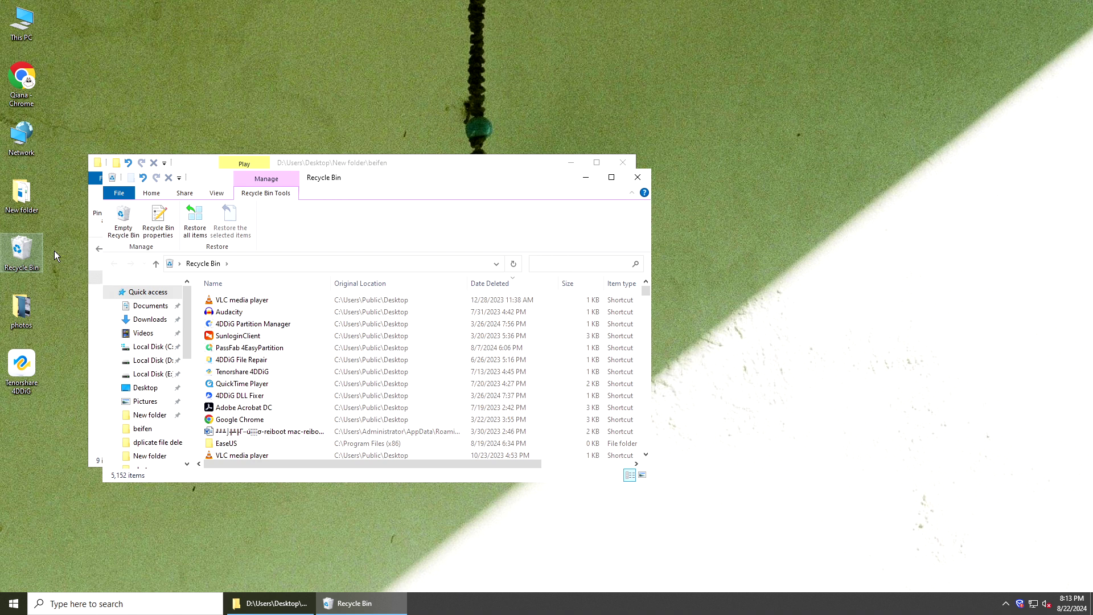
drag(203, 303, 241, 314)
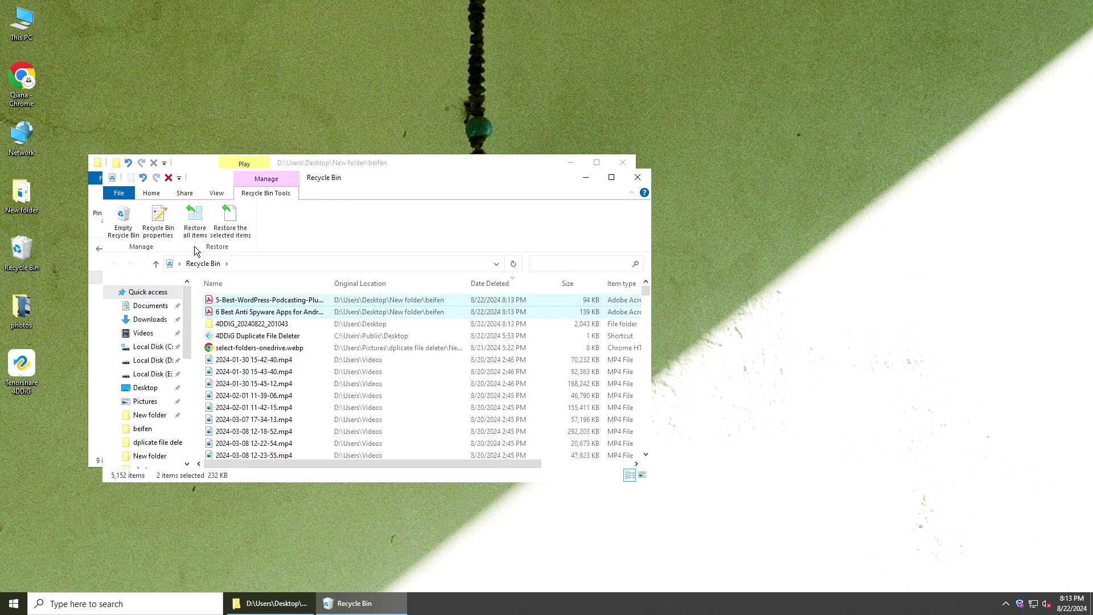
right_click(230, 303)
click(262, 346)
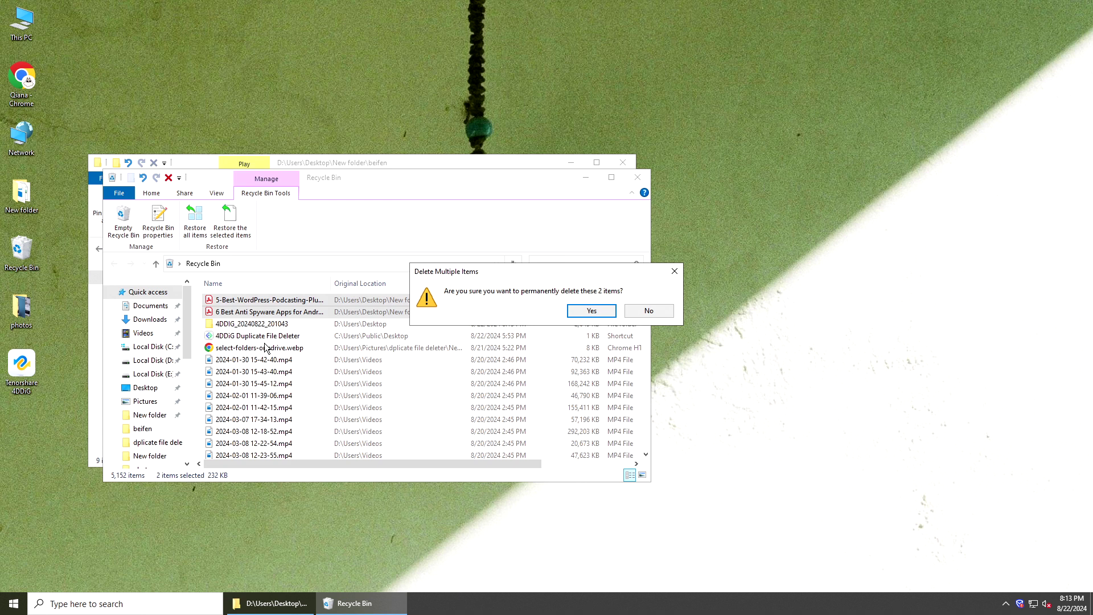
click(591, 310)
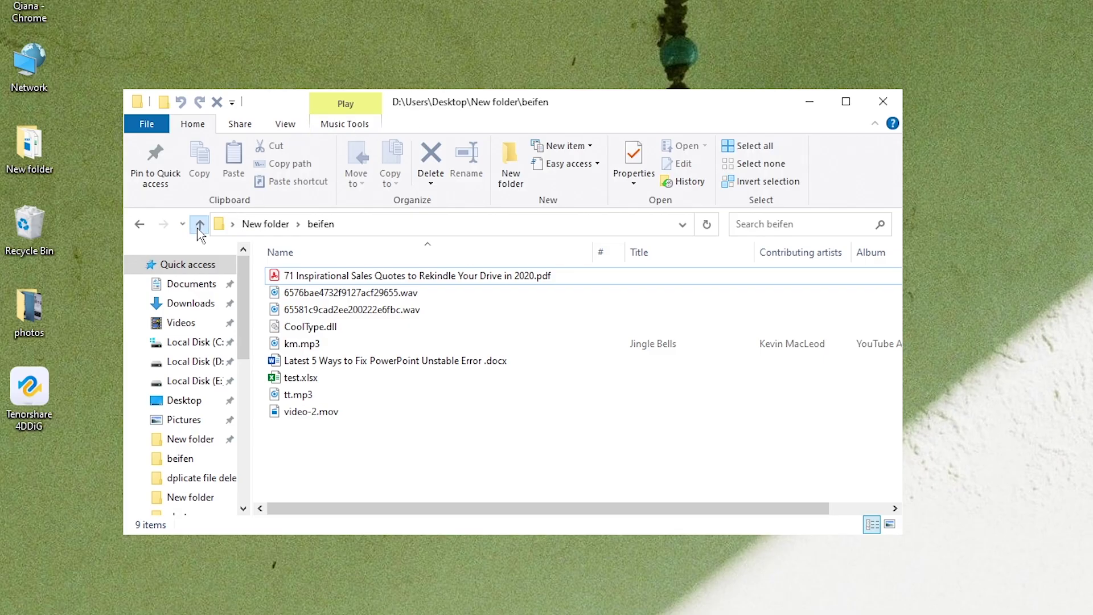
Restore the beifen folder to its 8/6/2024 previous version, replacing the current one
click(199, 225)
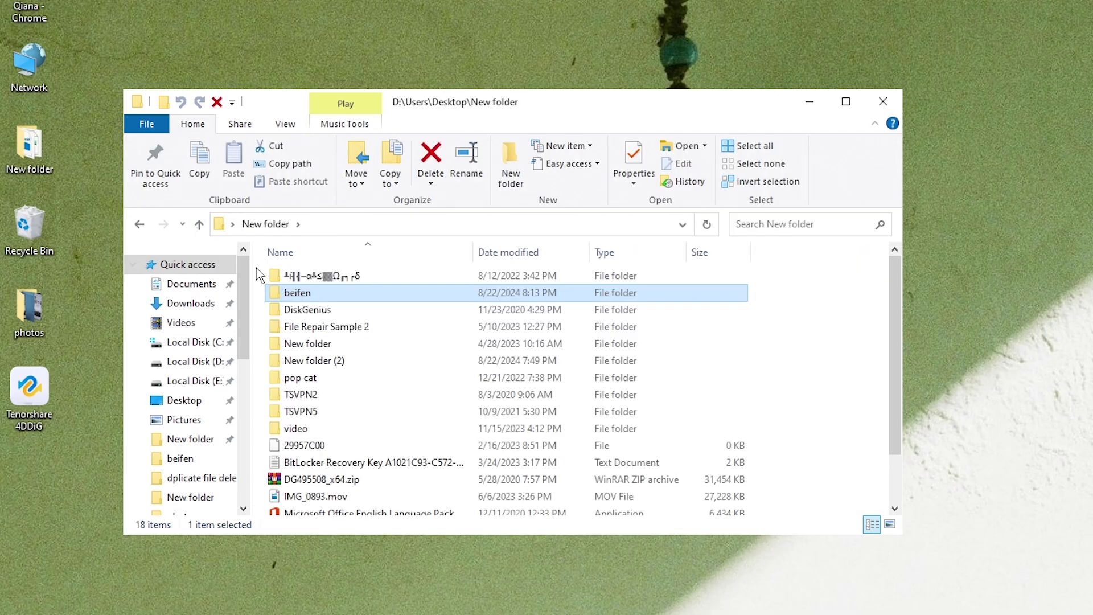
right_click(350, 292)
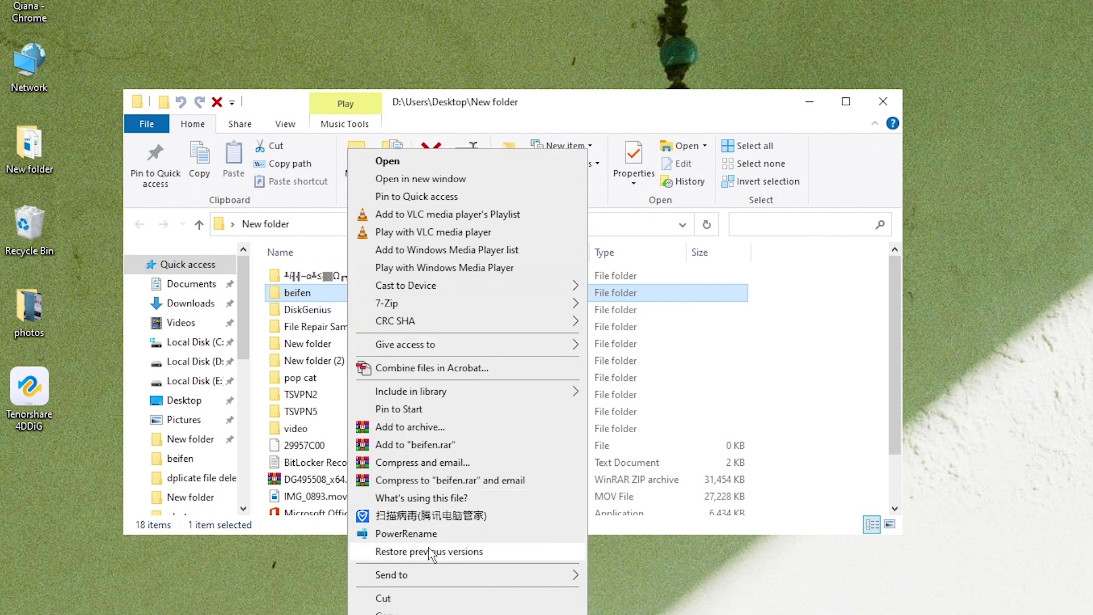
click(445, 552)
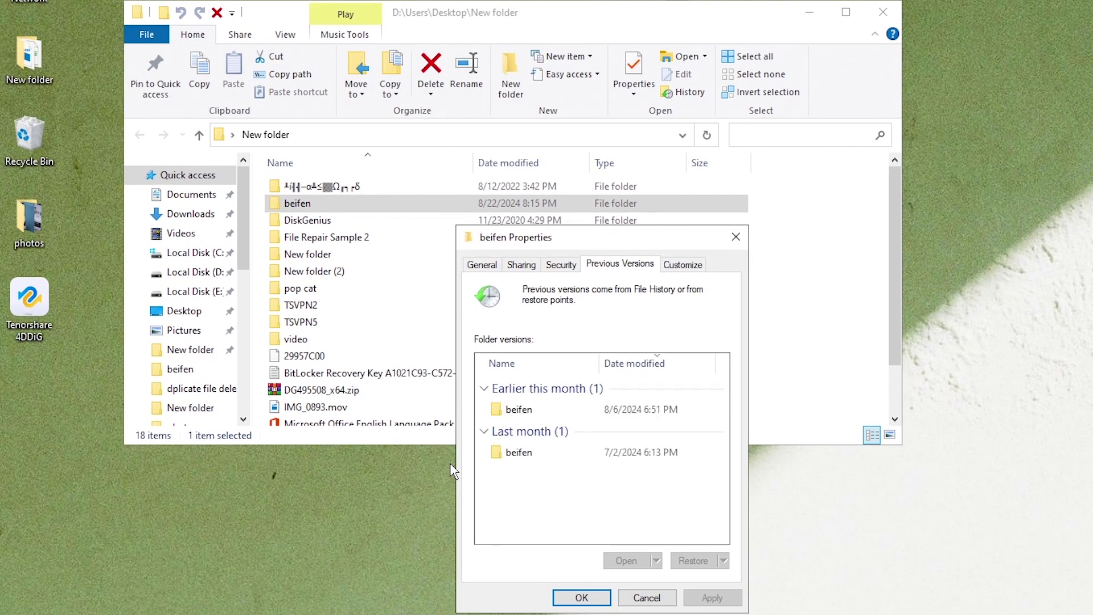
click(552, 413)
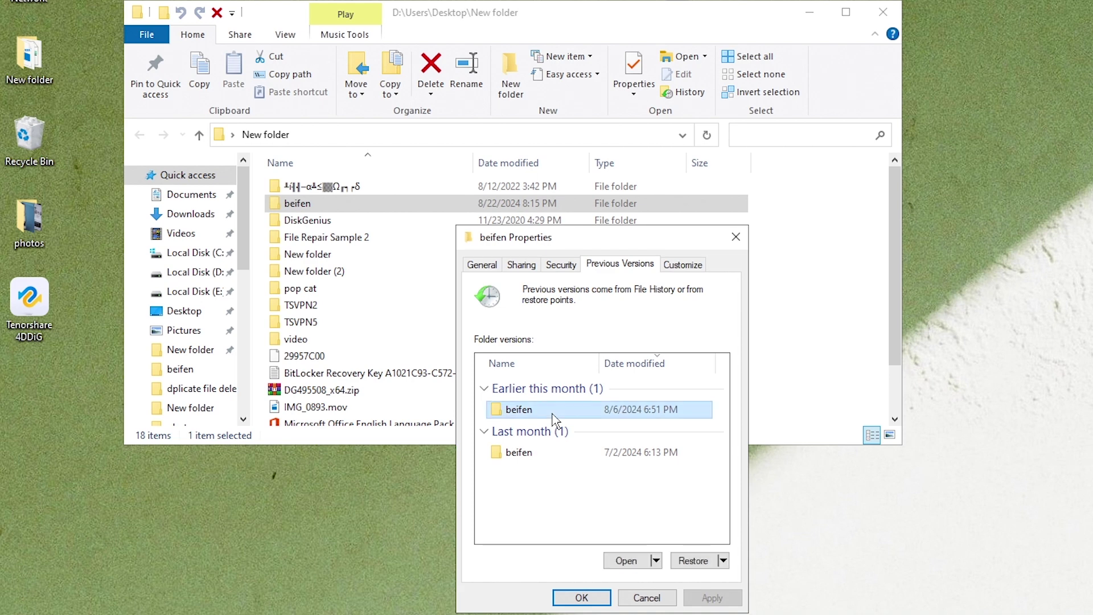
click(692, 561)
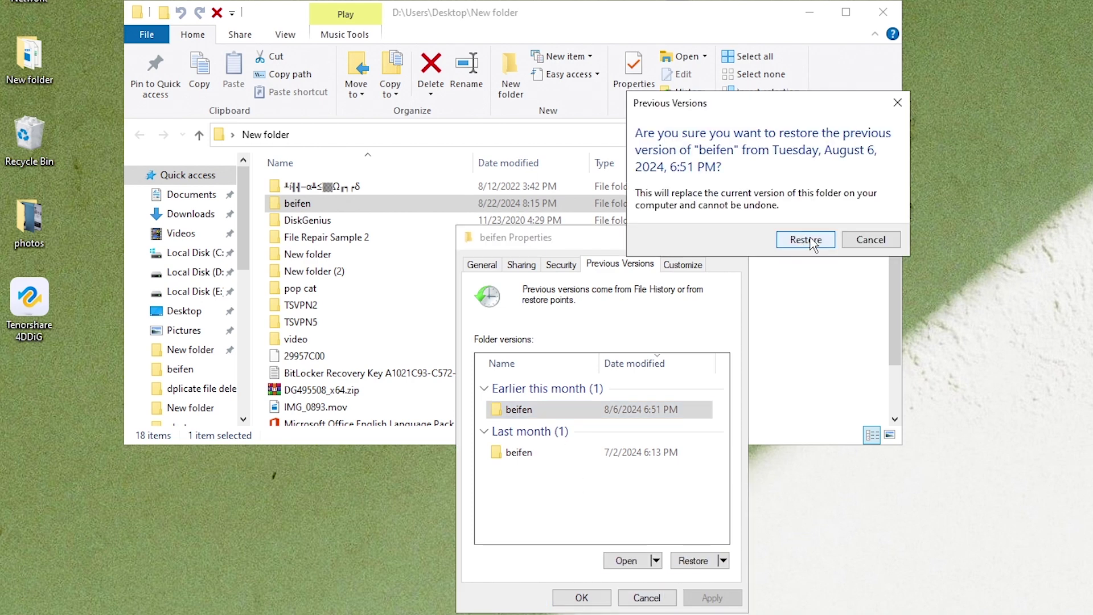
click(813, 244)
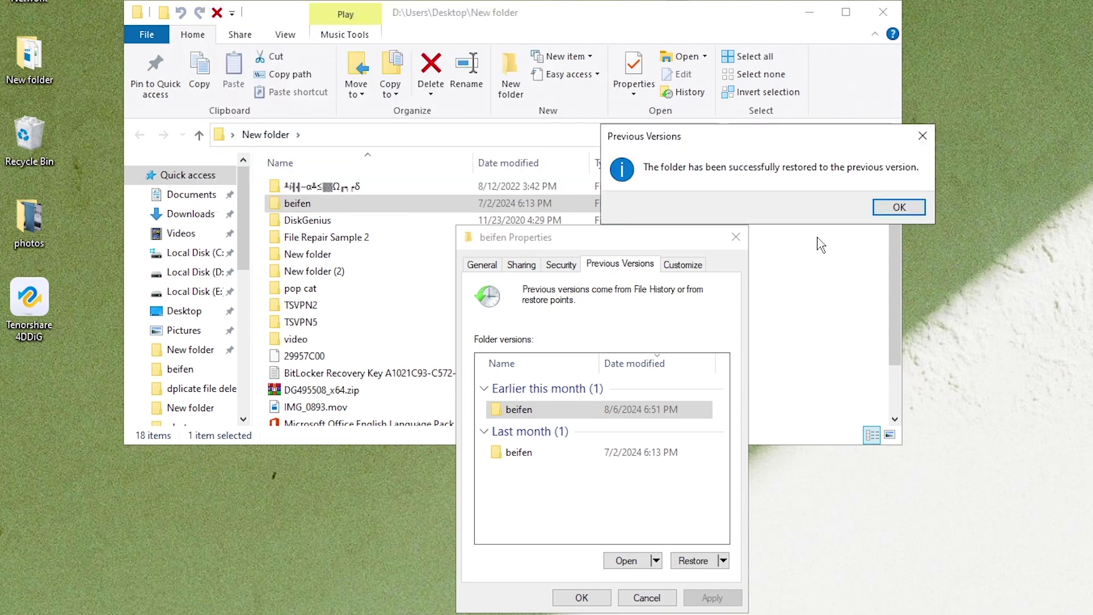
click(899, 207)
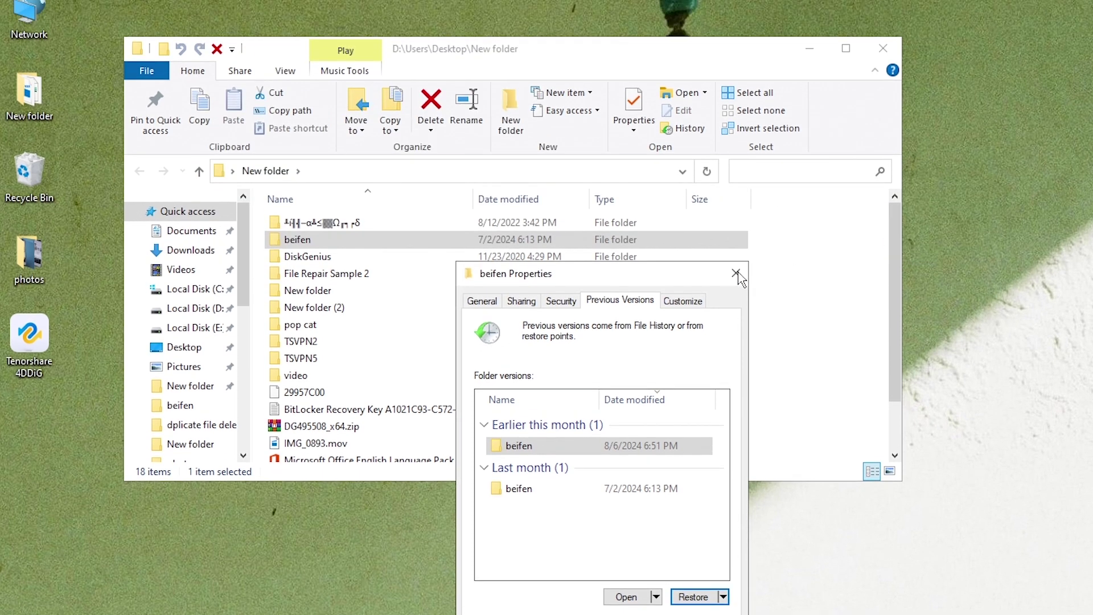
click(735, 237)
Open 5-Best-WordPress-Podcasting-Plugins.pdf from beifen to check it, then close it
double_click(382, 299)
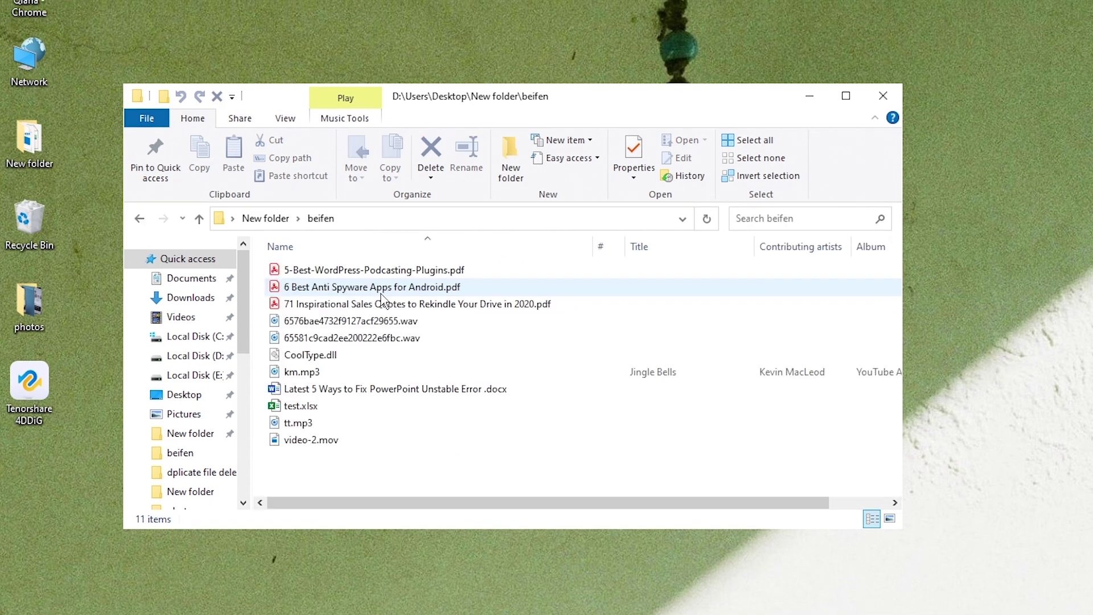
click(369, 277)
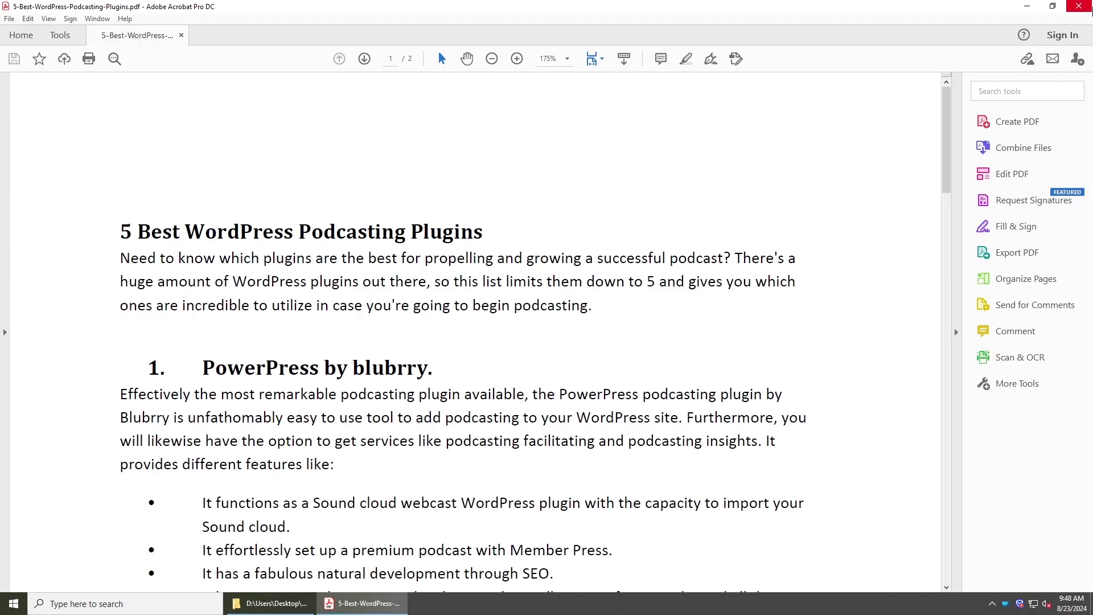
click(1079, 6)
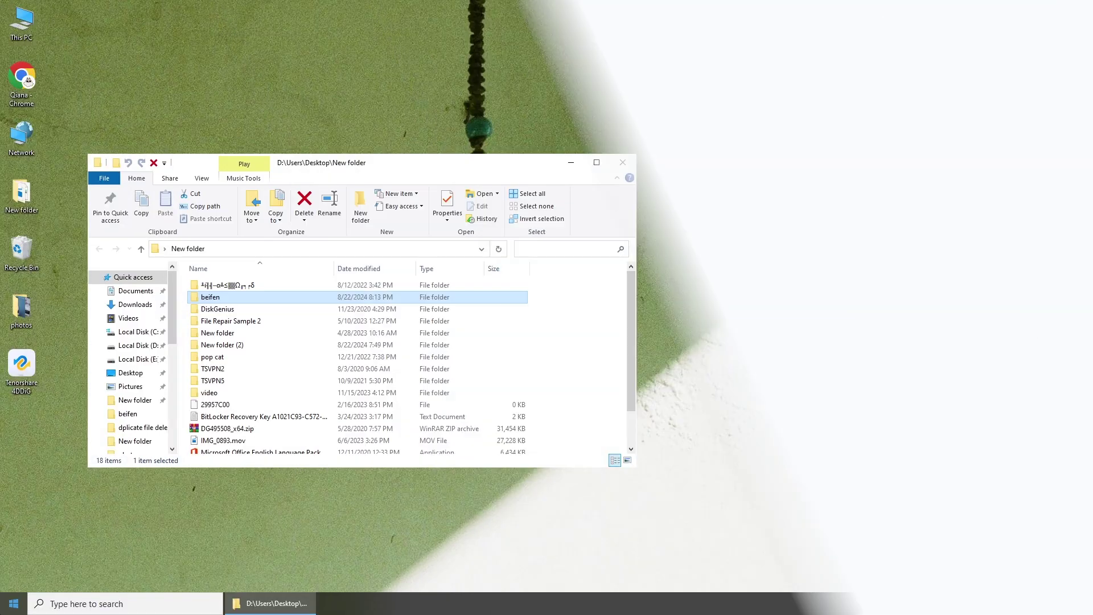
Go to Settings > Update & Security > Backup > More options and scroll to Related settings
click(13, 603)
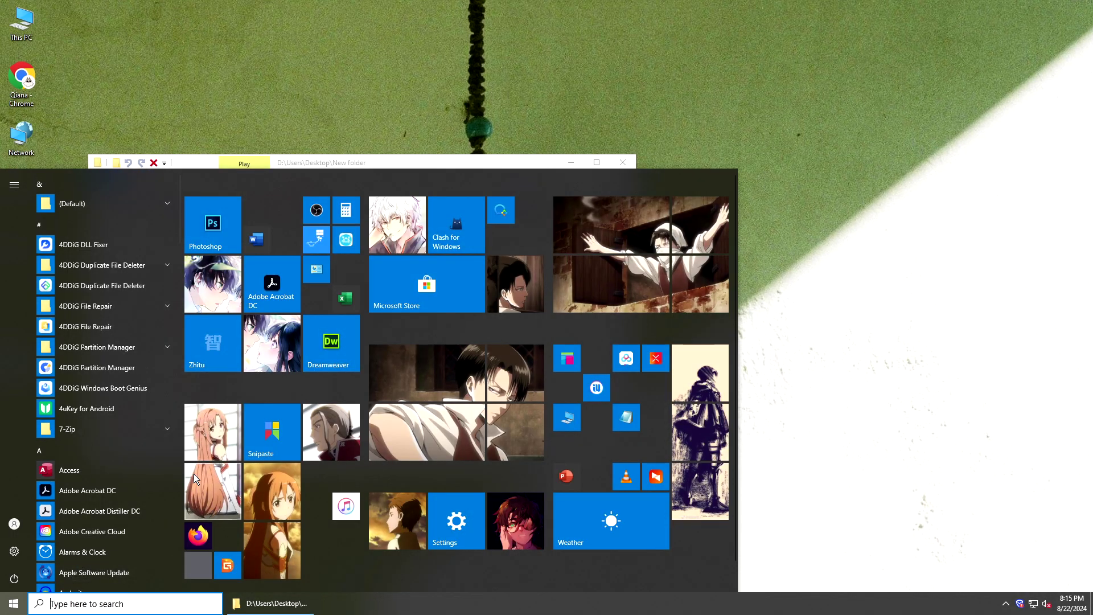
click(14, 551)
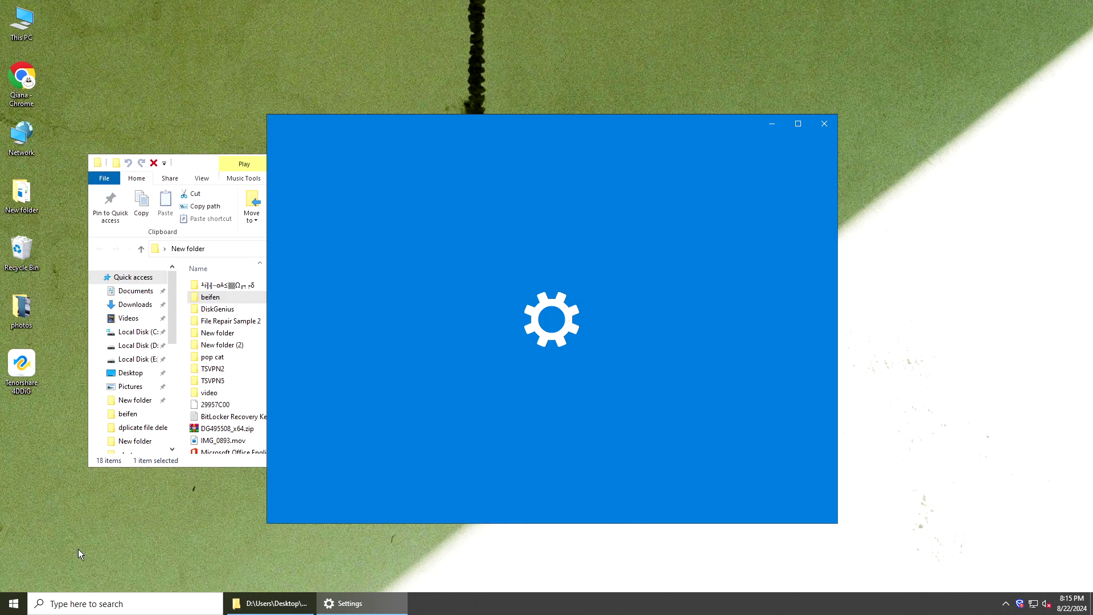
click(404, 504)
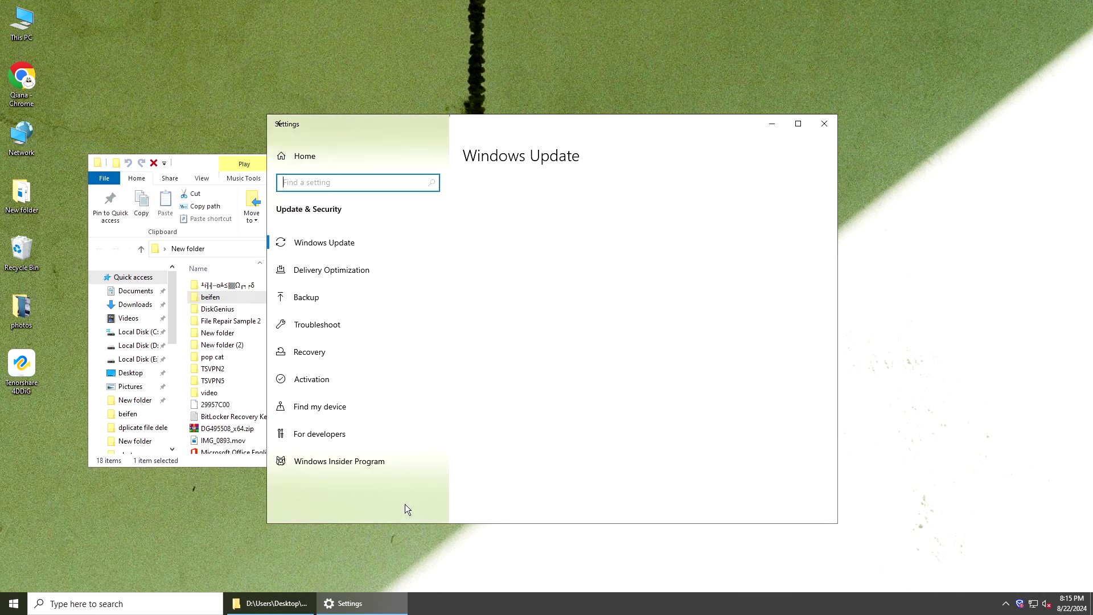
click(306, 300)
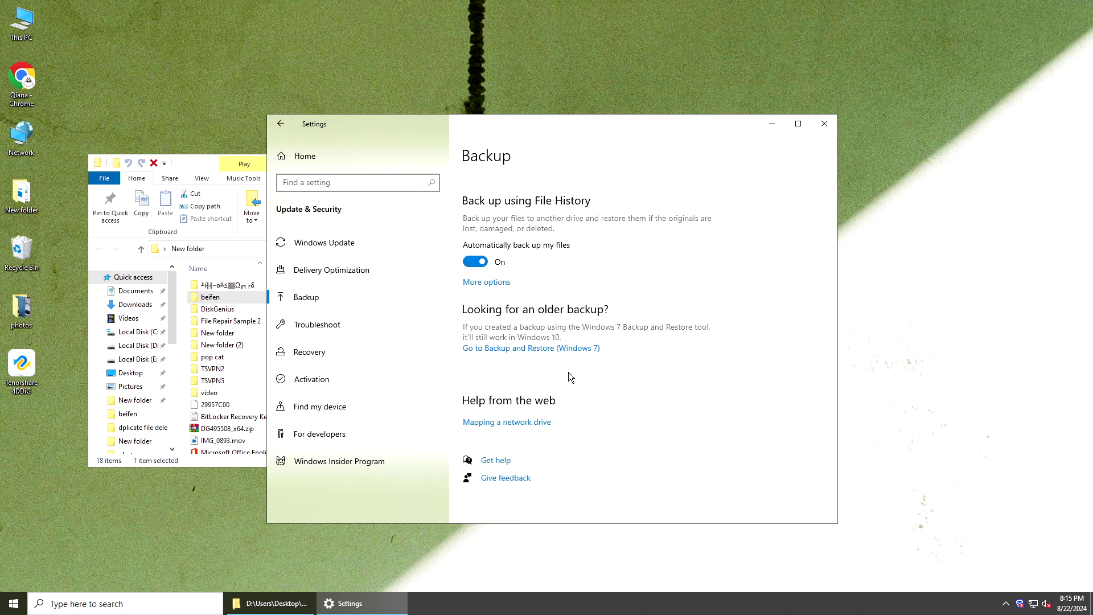
click(487, 281)
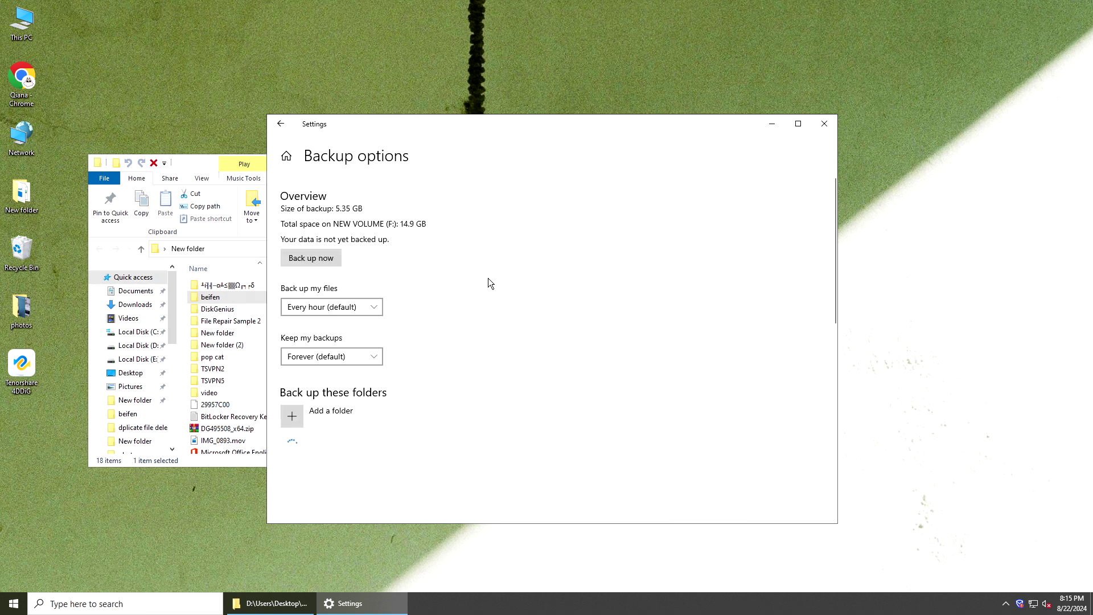
scroll(488, 282, down, 8)
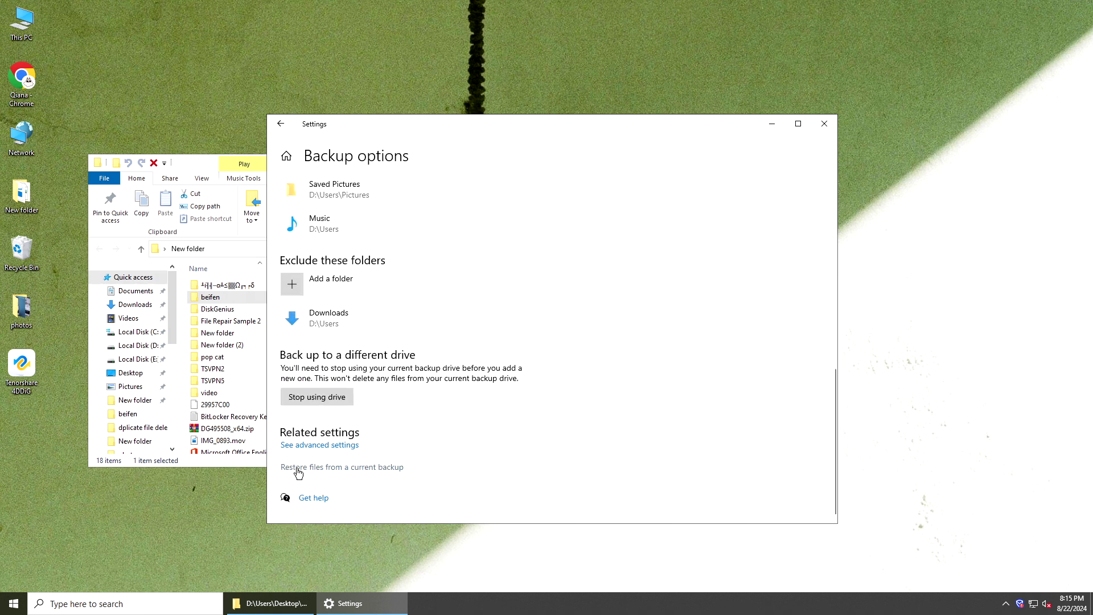
Restore both PDFs from File History's Desktop > New folder > beifen backup
click(361, 468)
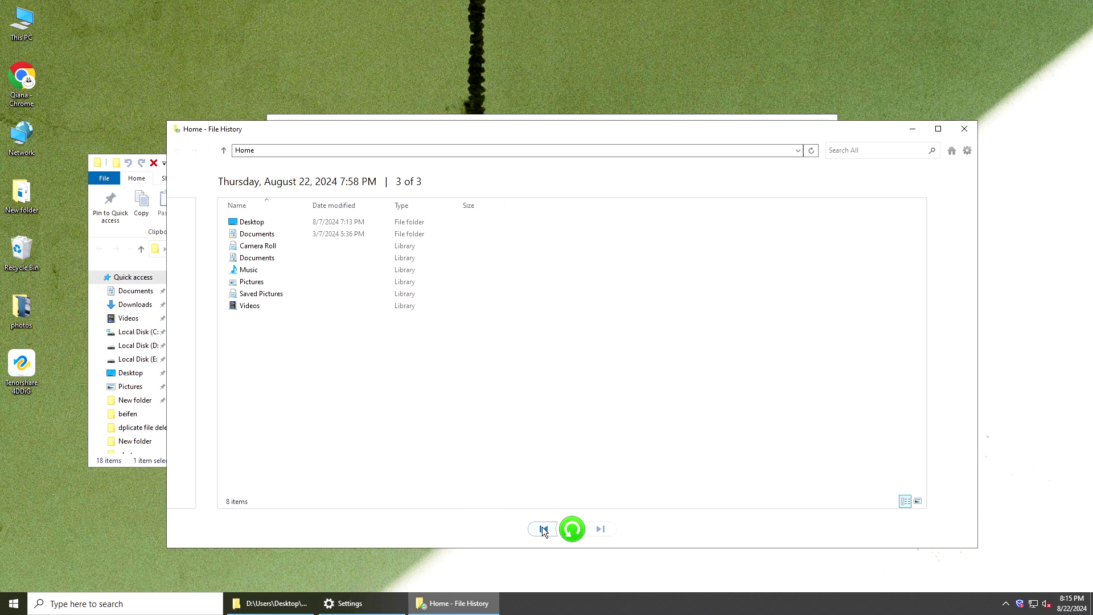
double_click(282, 220)
double_click(282, 220)
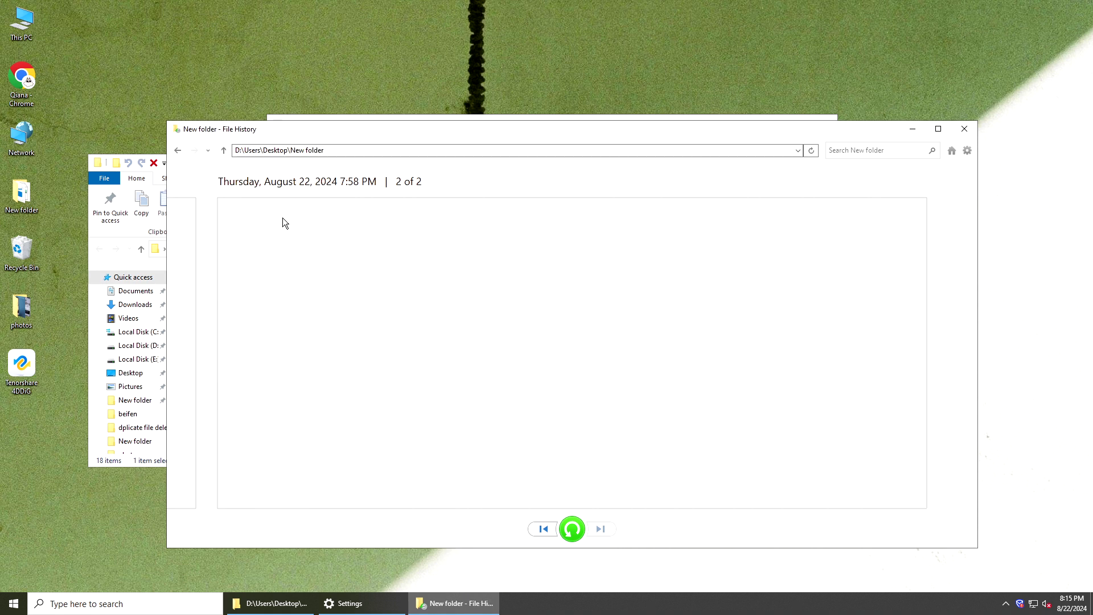
double_click(268, 235)
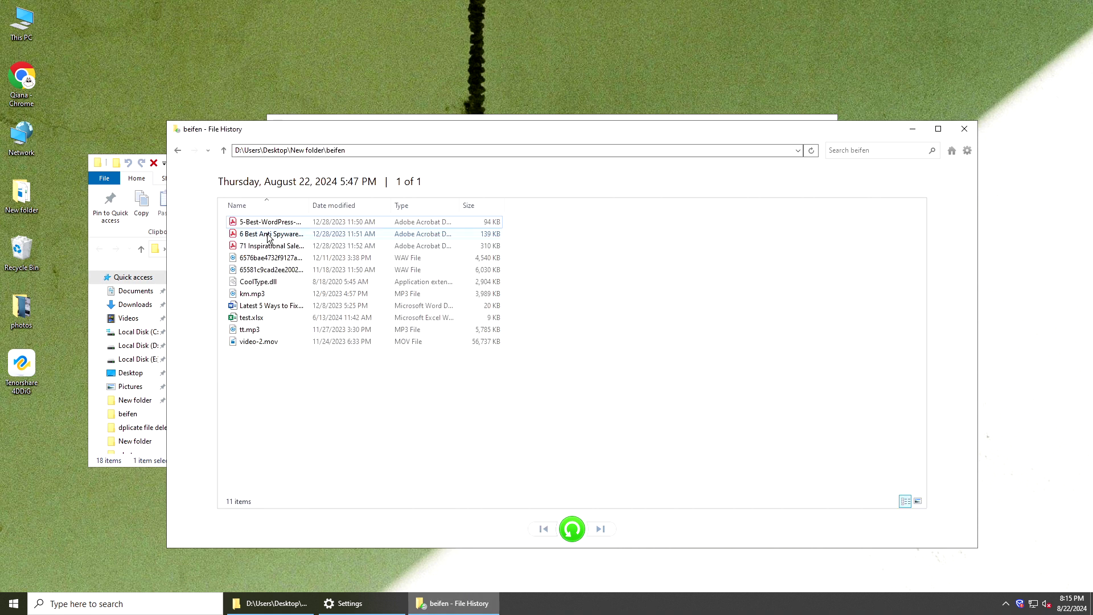
click(328, 222)
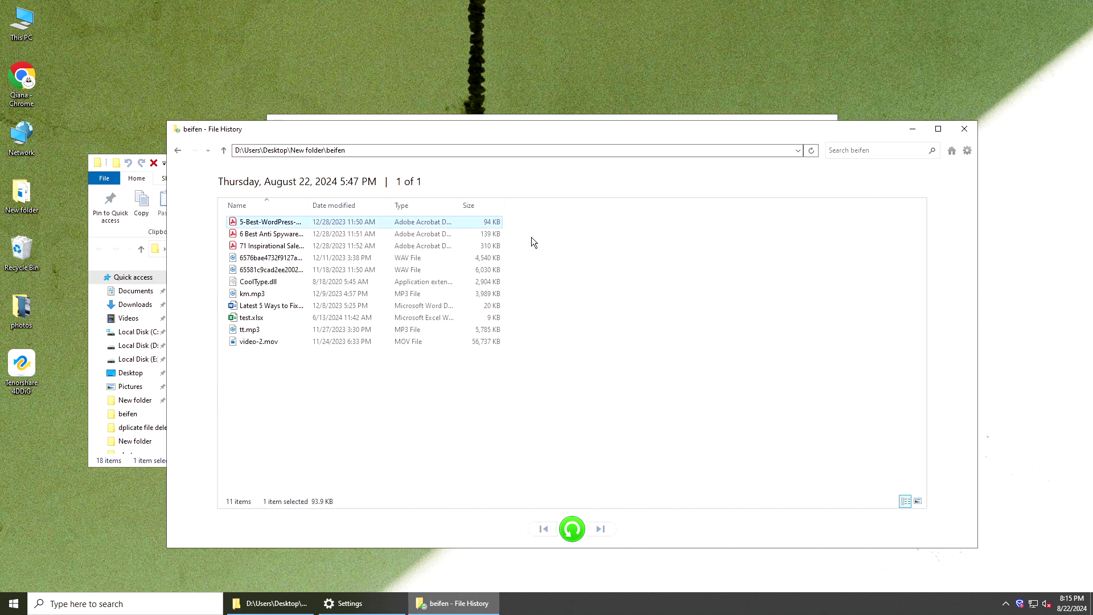
drag(532, 238, 418, 222)
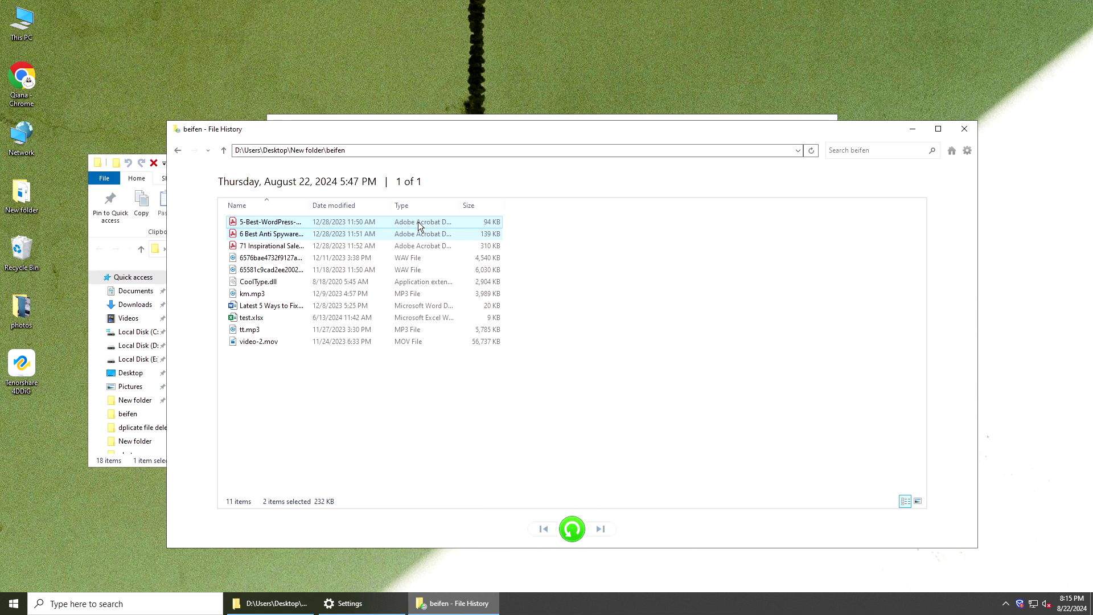
click(572, 529)
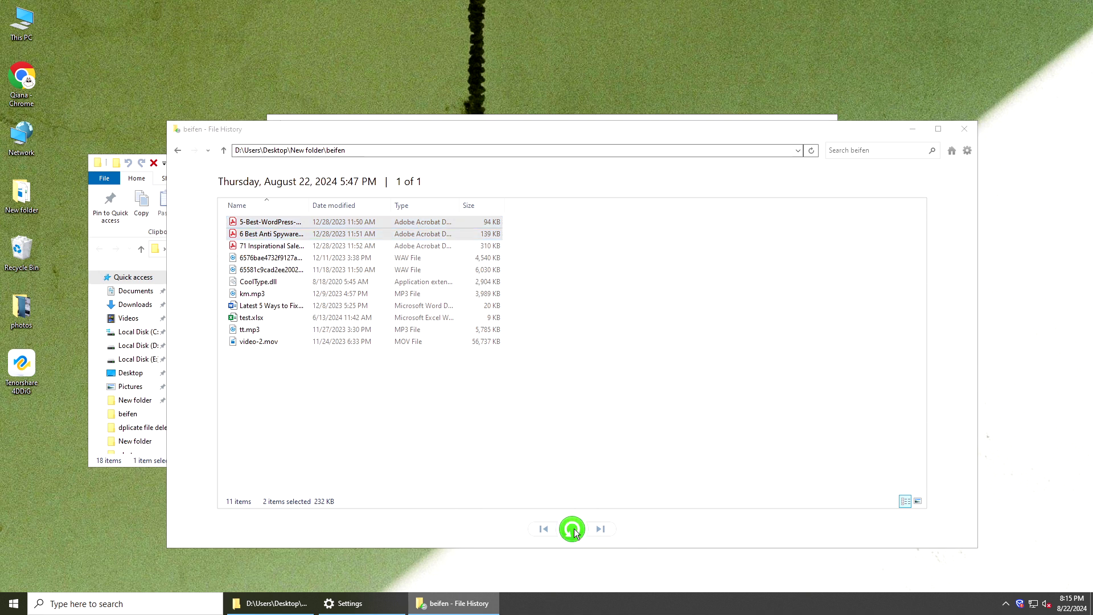
click(332, 447)
View the Partition, Hard Drive, Crashed PC and Other Scenarios tabs on the 4DDiG site, then scroll up
click(259, 300)
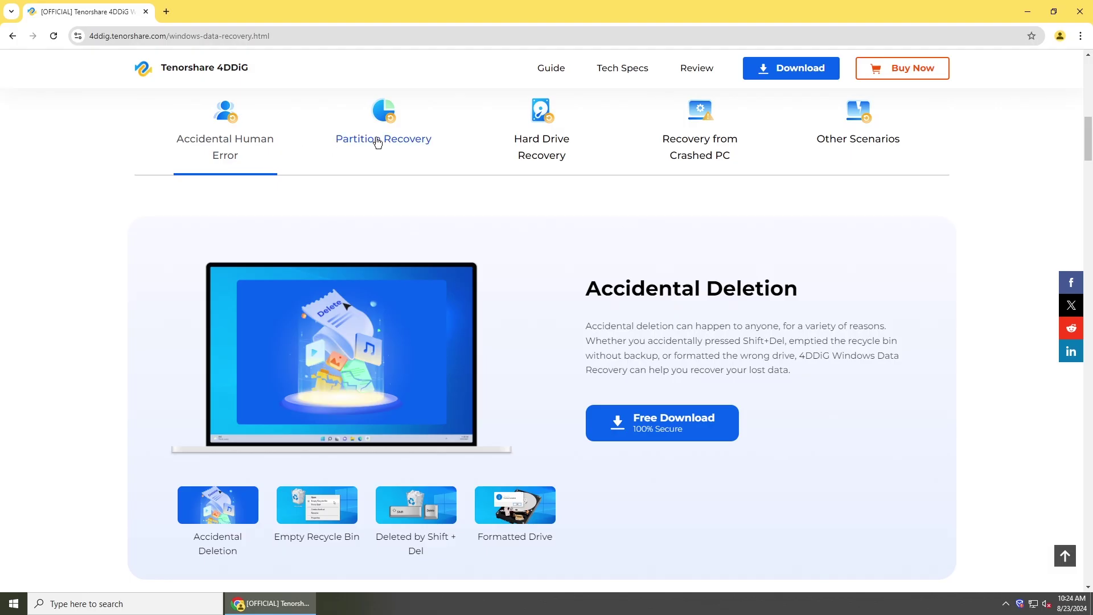
click(377, 143)
click(537, 133)
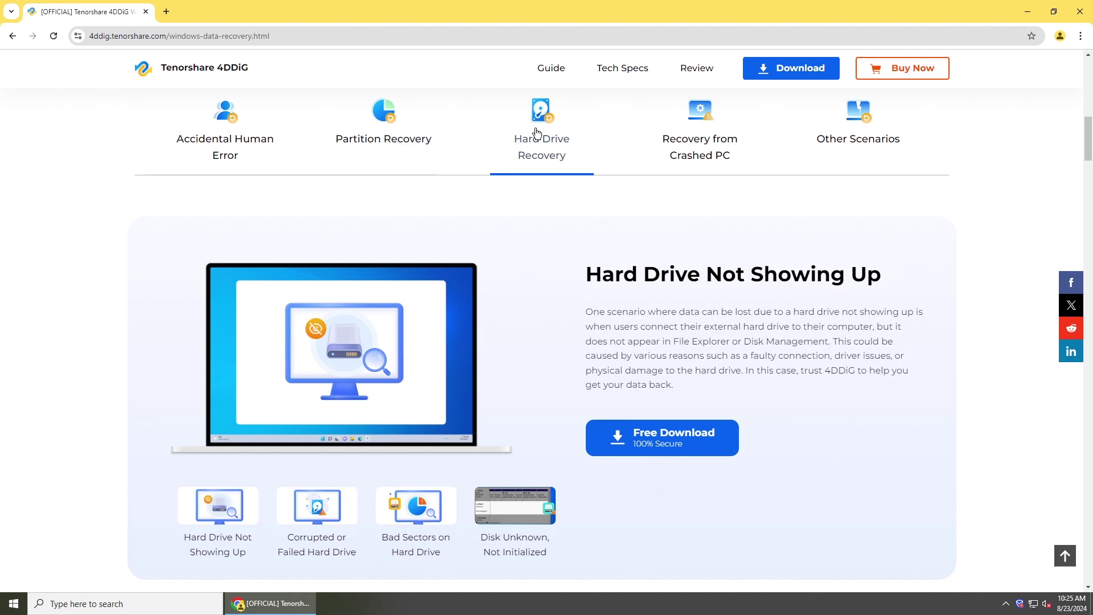
click(712, 138)
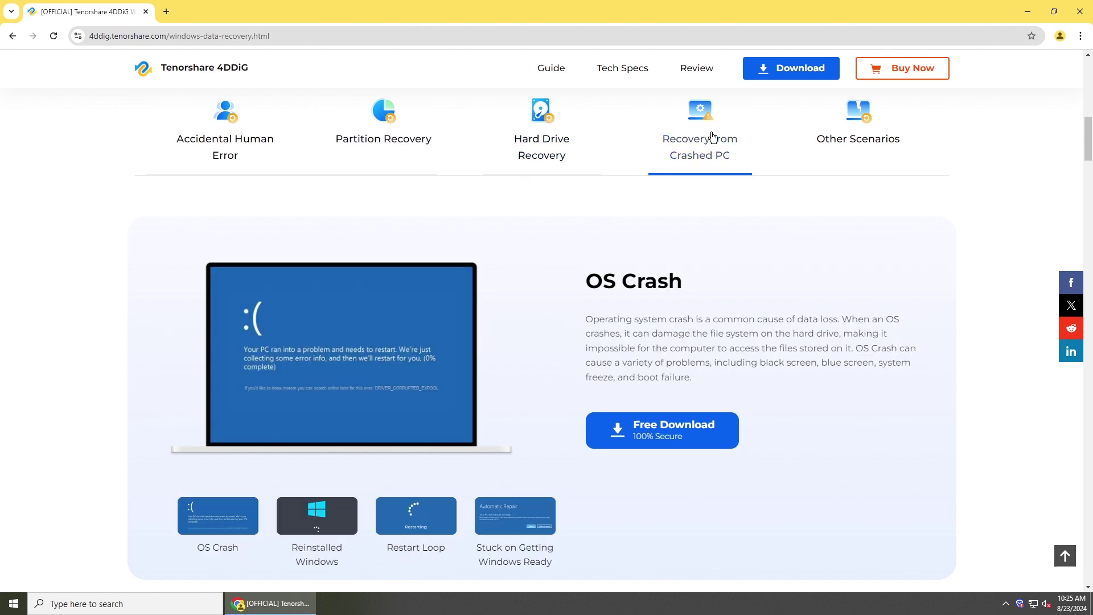
click(862, 145)
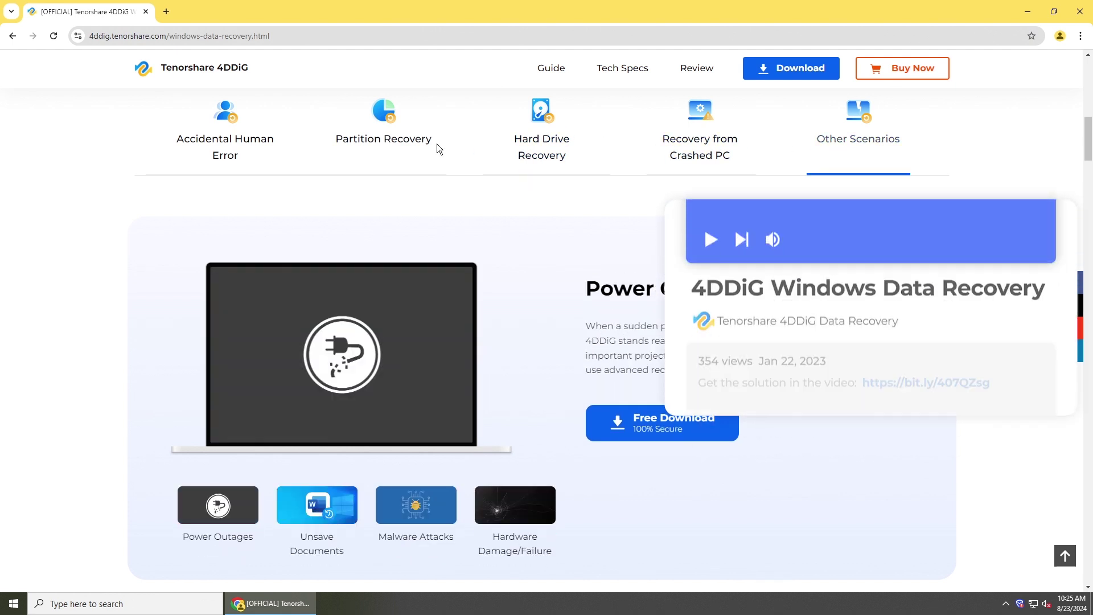
scroll(436, 143, up, 7)
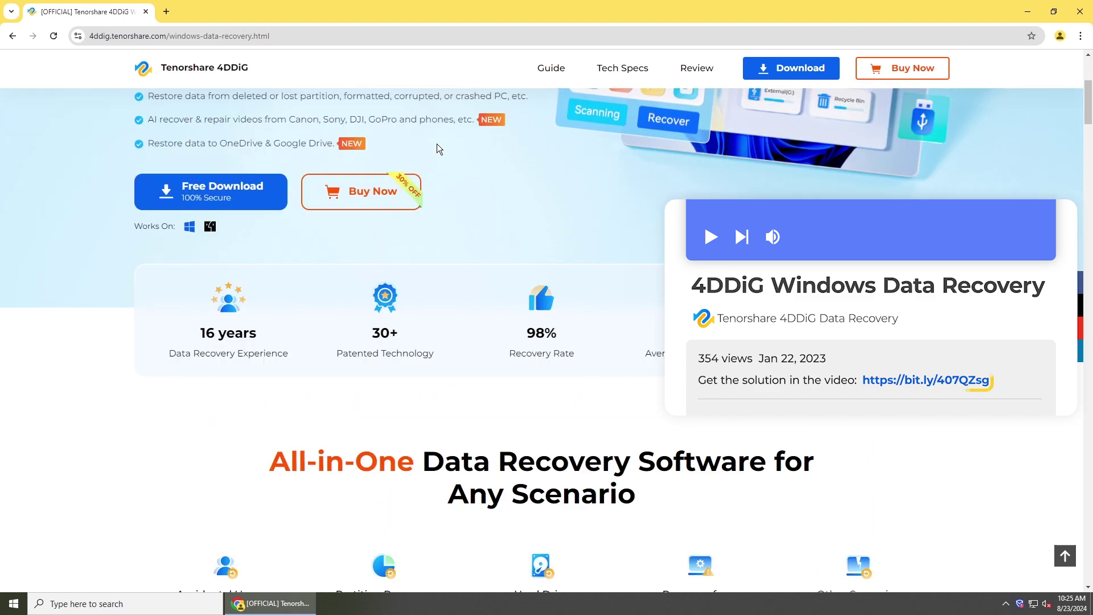
scroll(436, 144, up, 4)
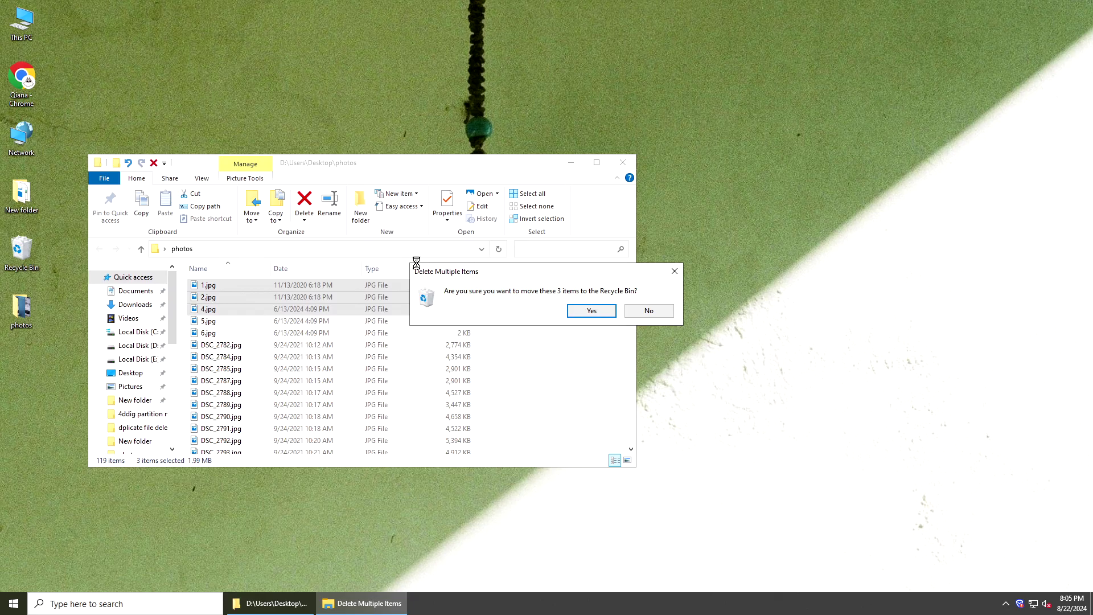
Bin 1.jpg, 2.jpg and 4.jpg, then permanently delete them from the Recycle Bin
click(585, 311)
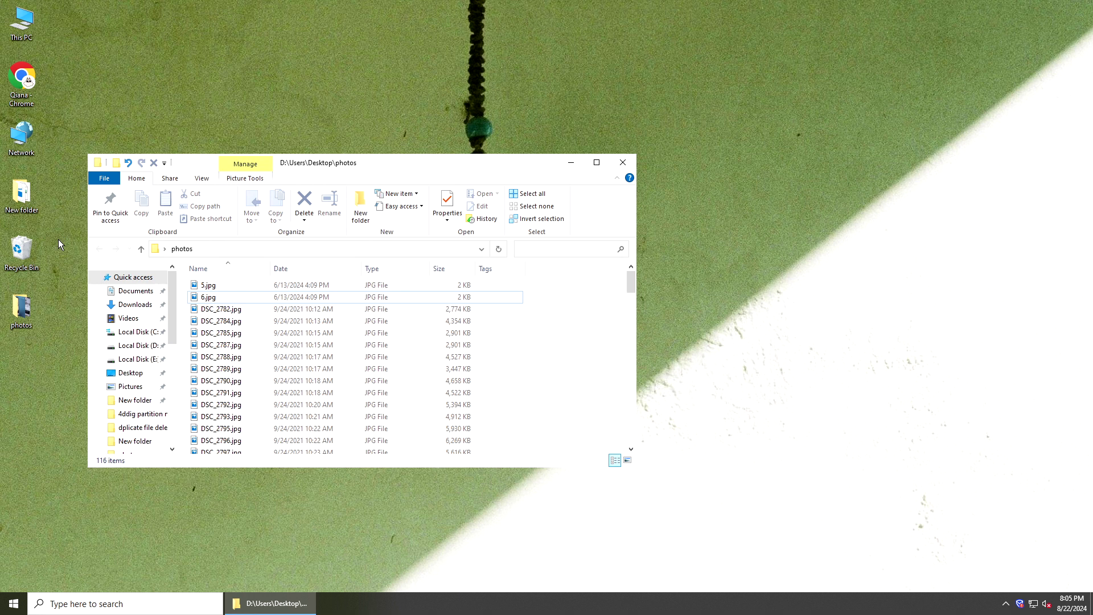
double_click(22, 253)
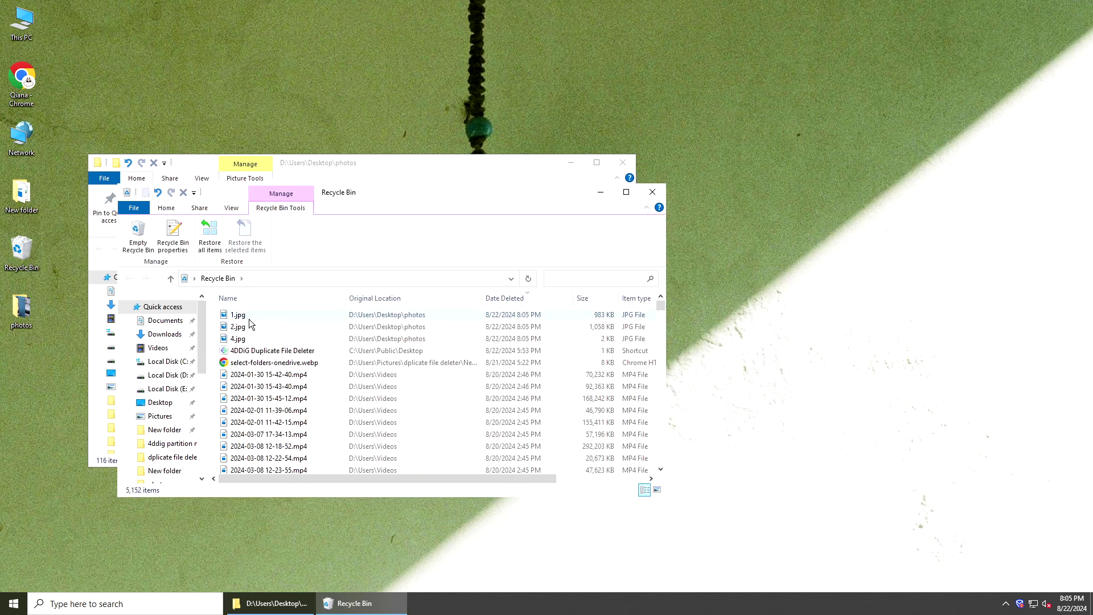
drag(214, 309, 273, 341)
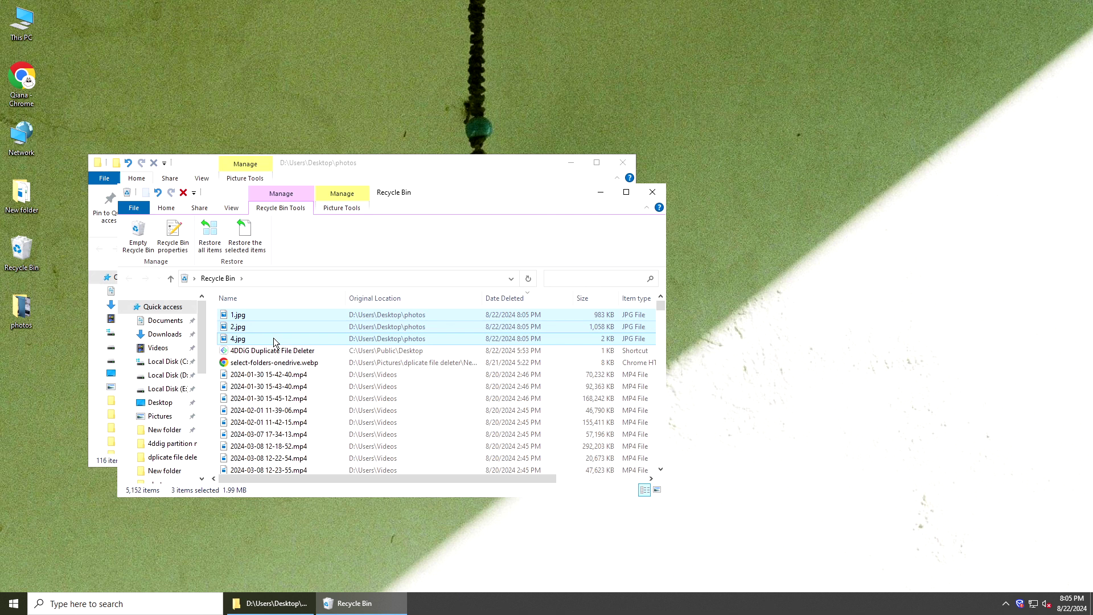
right_click(273, 333)
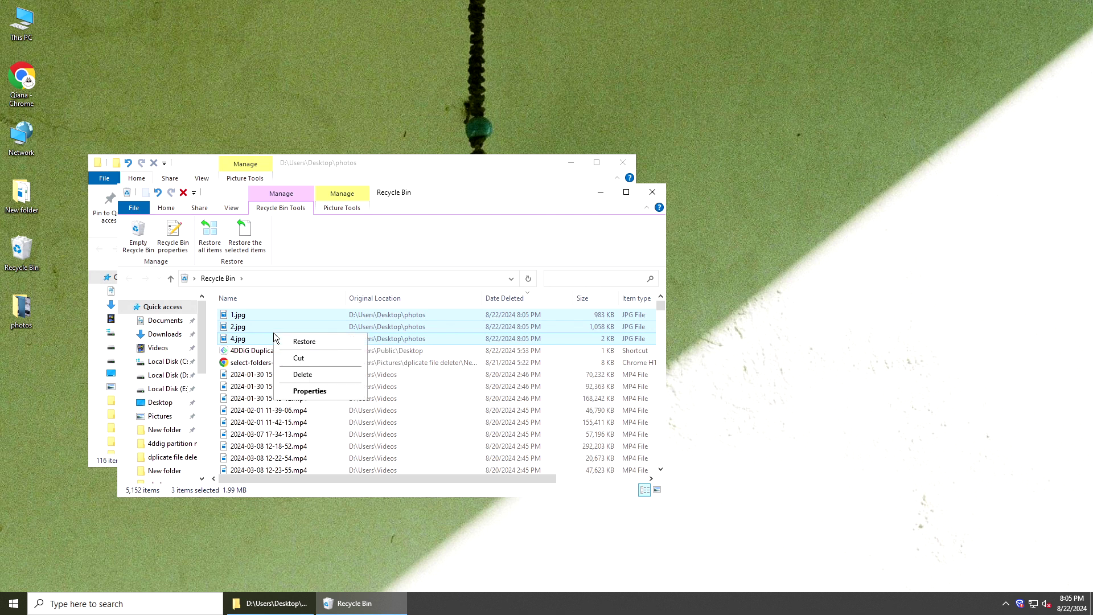
click(305, 374)
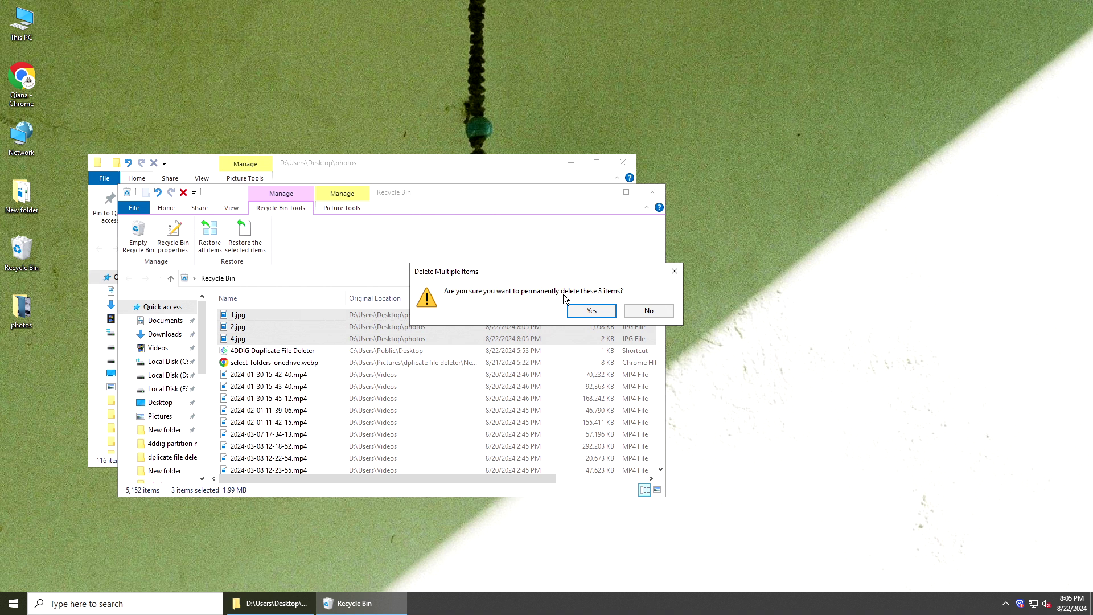
click(591, 311)
click(653, 192)
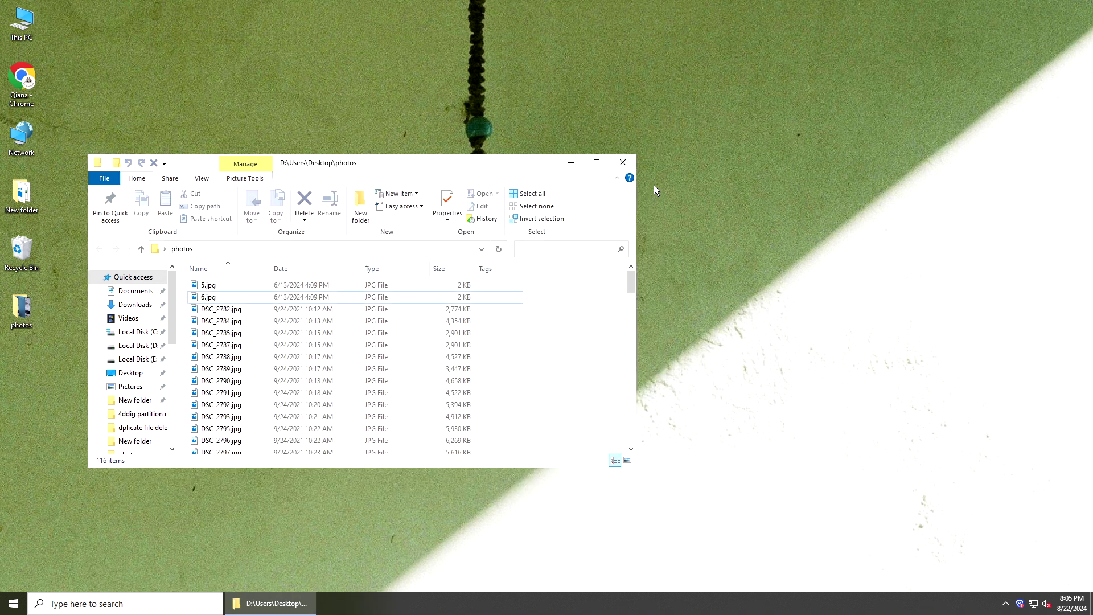
Scan the Recycle Bin in 4DDiG for photos only, excluding Video, Document, Others and Audio
click(627, 164)
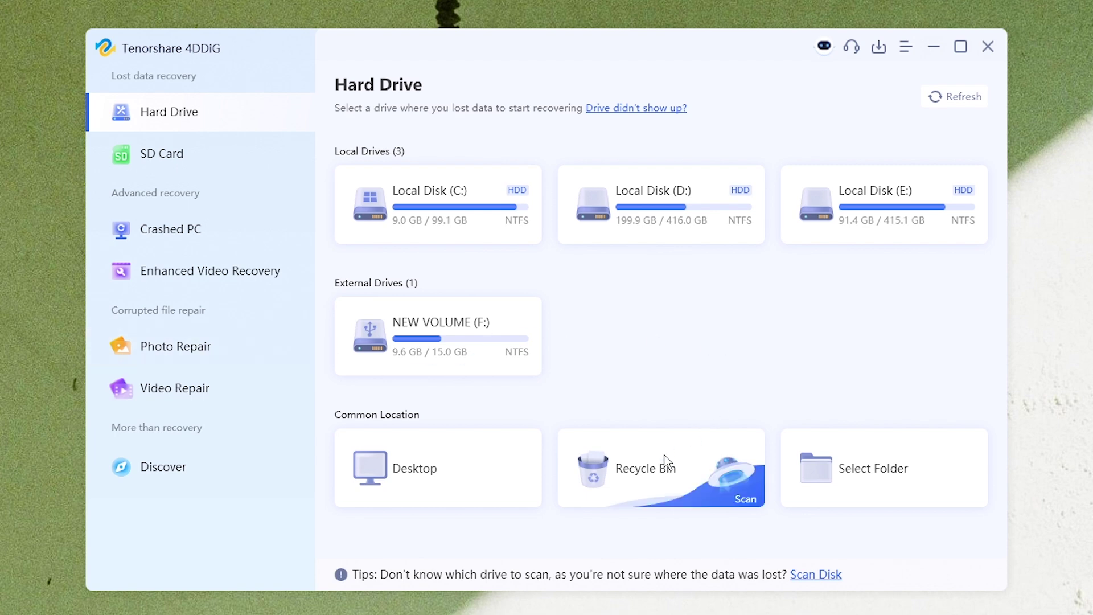
click(740, 498)
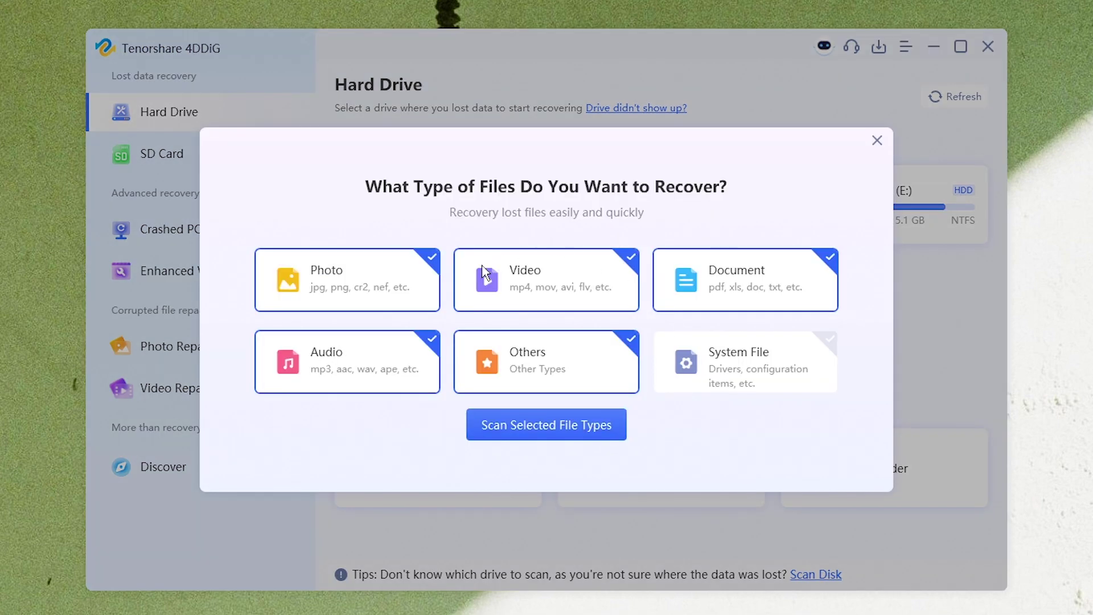
click(562, 296)
click(758, 280)
click(561, 388)
click(340, 383)
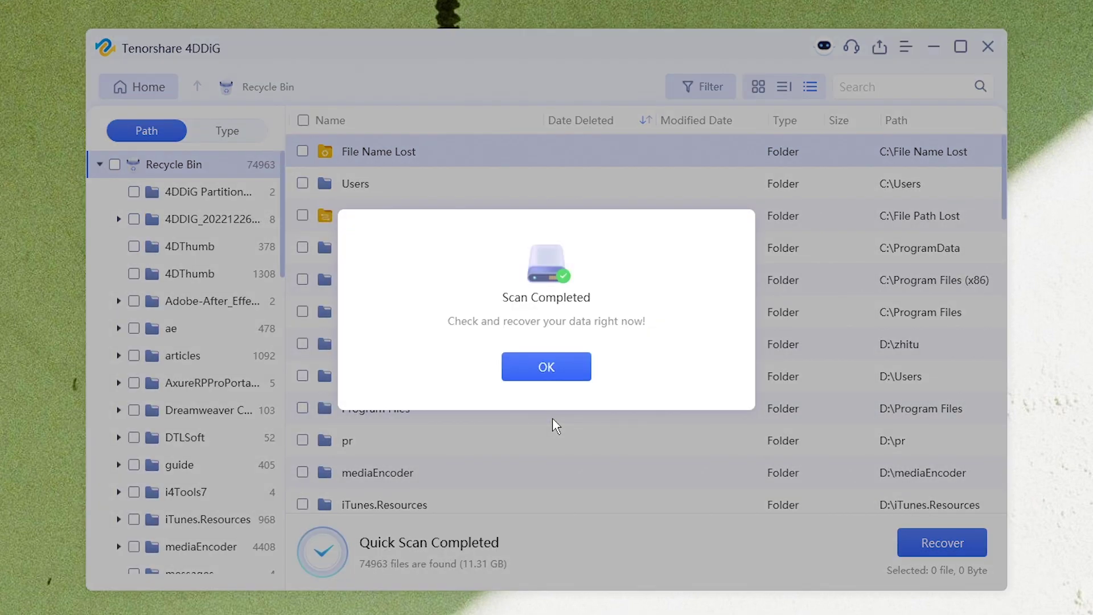
Browse the scan results to D:\Users > Desktop > photos, showing recoverable 1.jpg, 2.jpg and 4.jpg
click(553, 371)
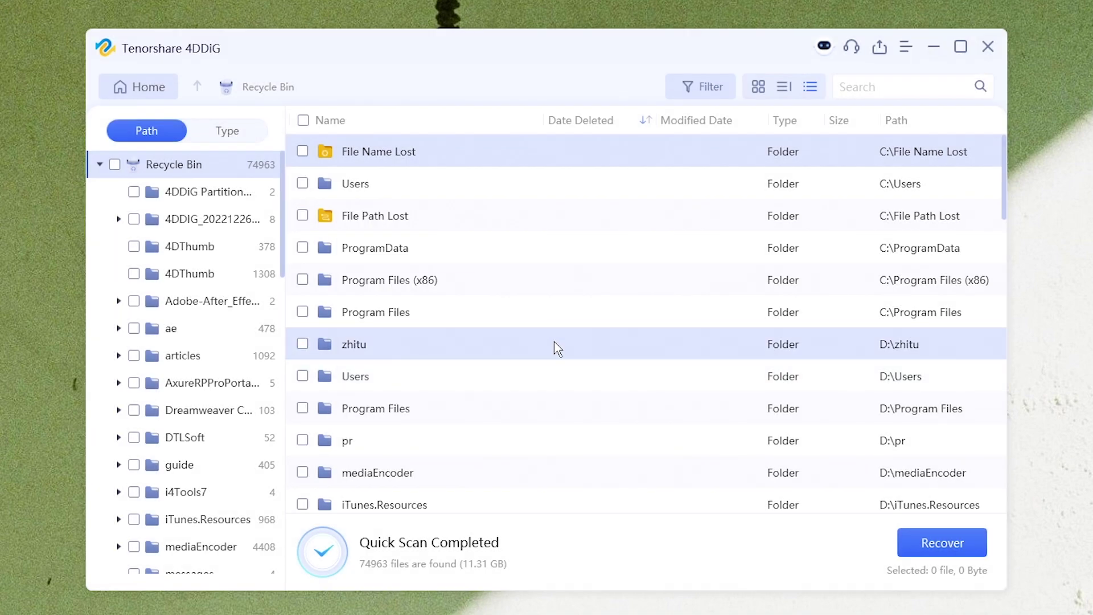
double_click(559, 377)
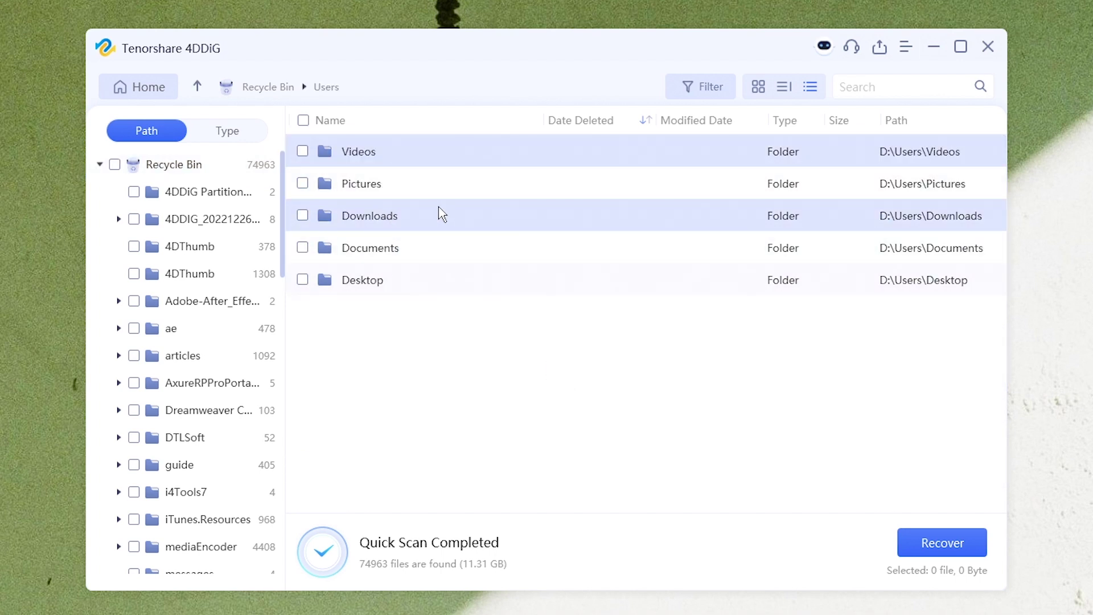
double_click(444, 282)
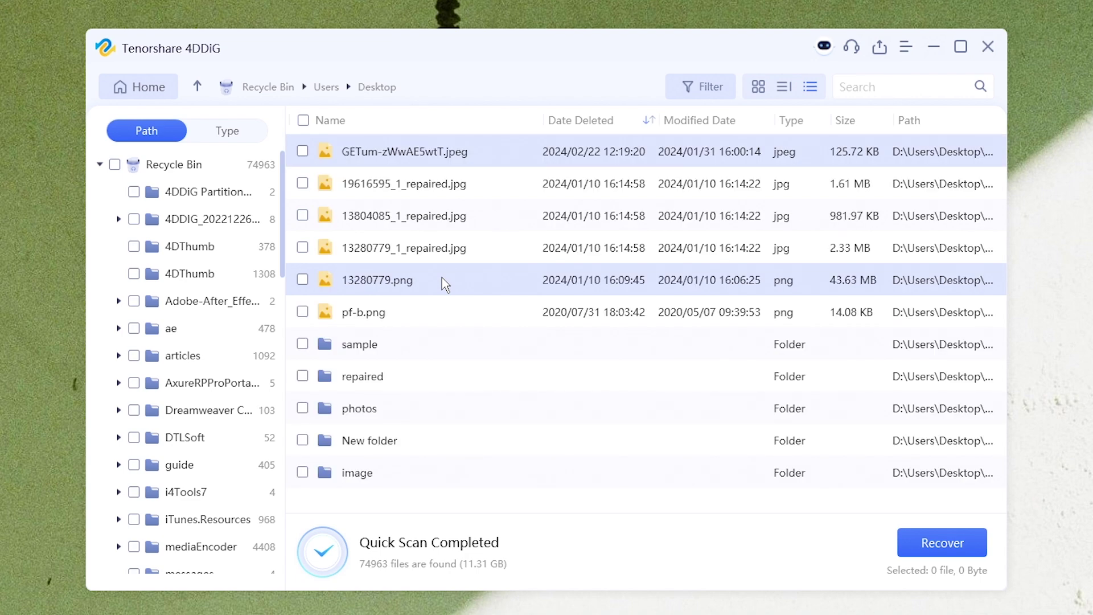
double_click(464, 410)
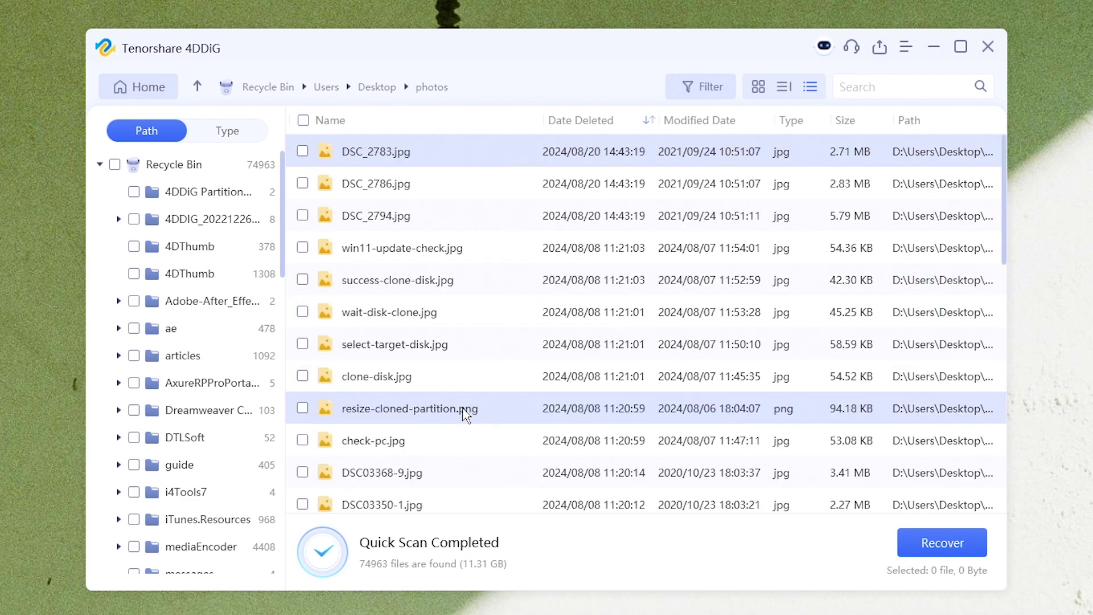
scroll(441, 234, down, 5)
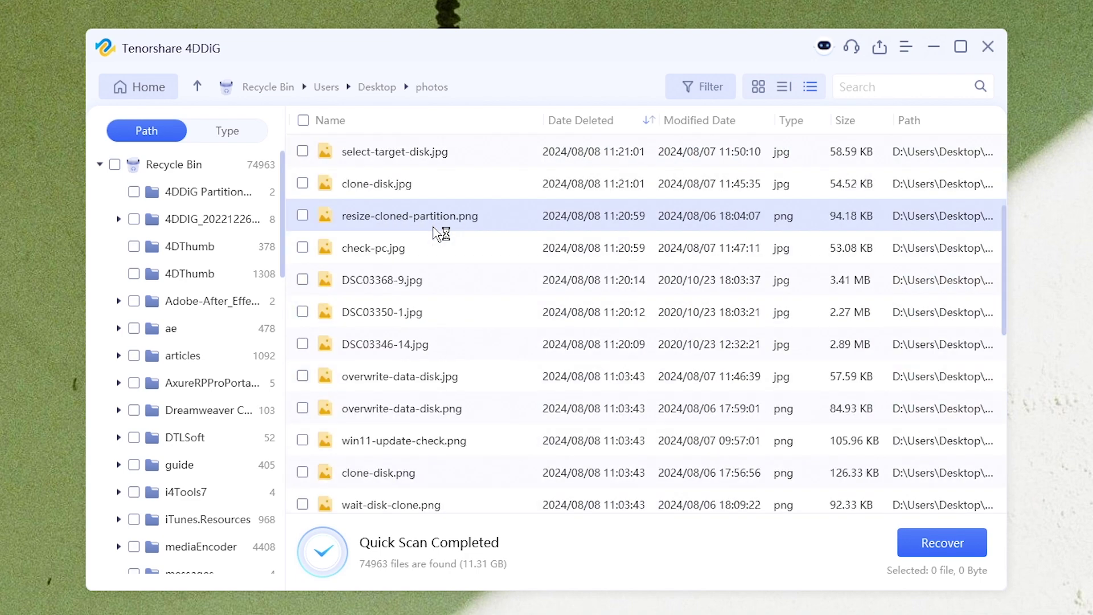
scroll(442, 238, down, 2)
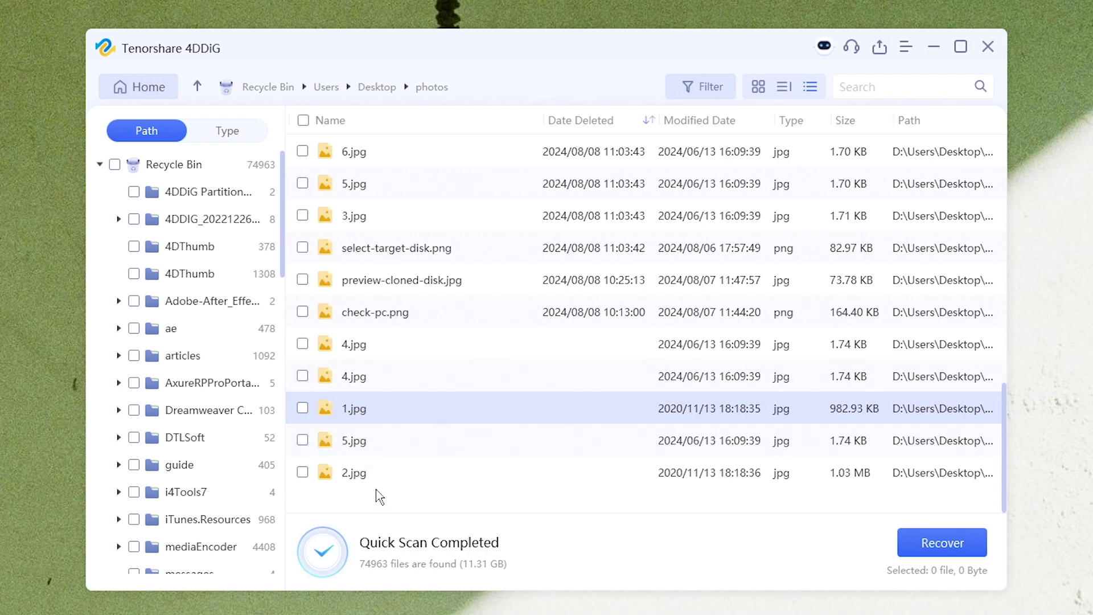
Preview 1.jpg and mark the harbour photo 4.jpg and 2.jpg for recovery
double_click(377, 408)
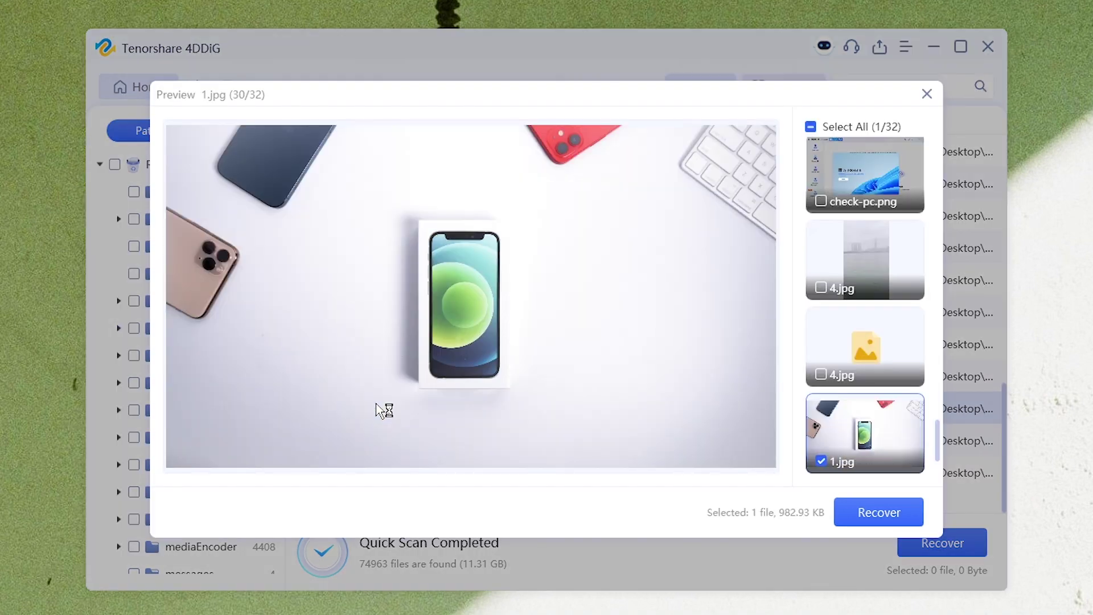
click(865, 340)
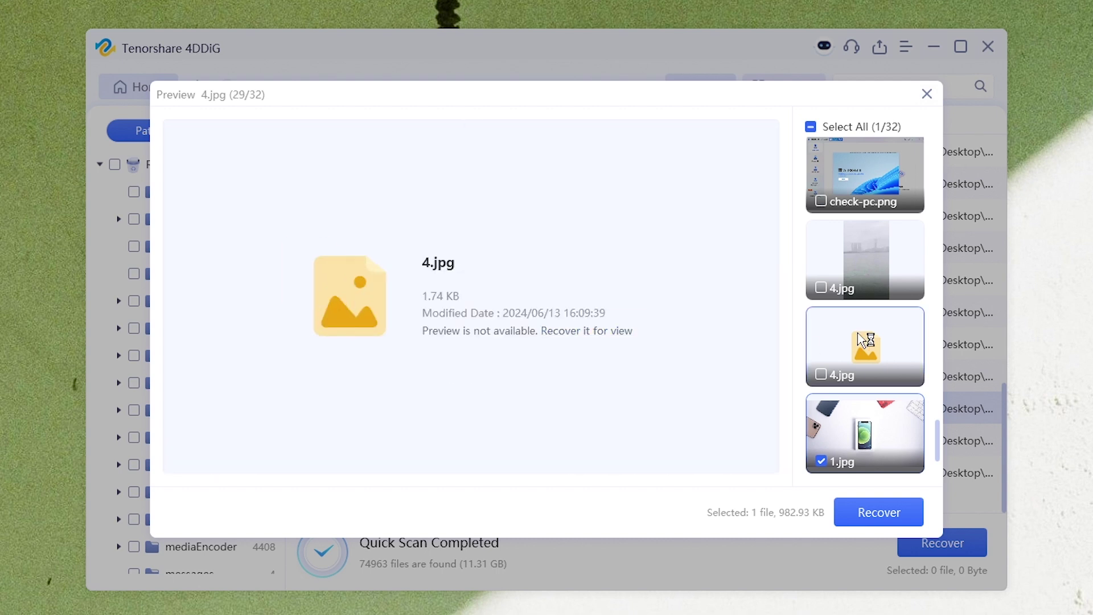
click(880, 273)
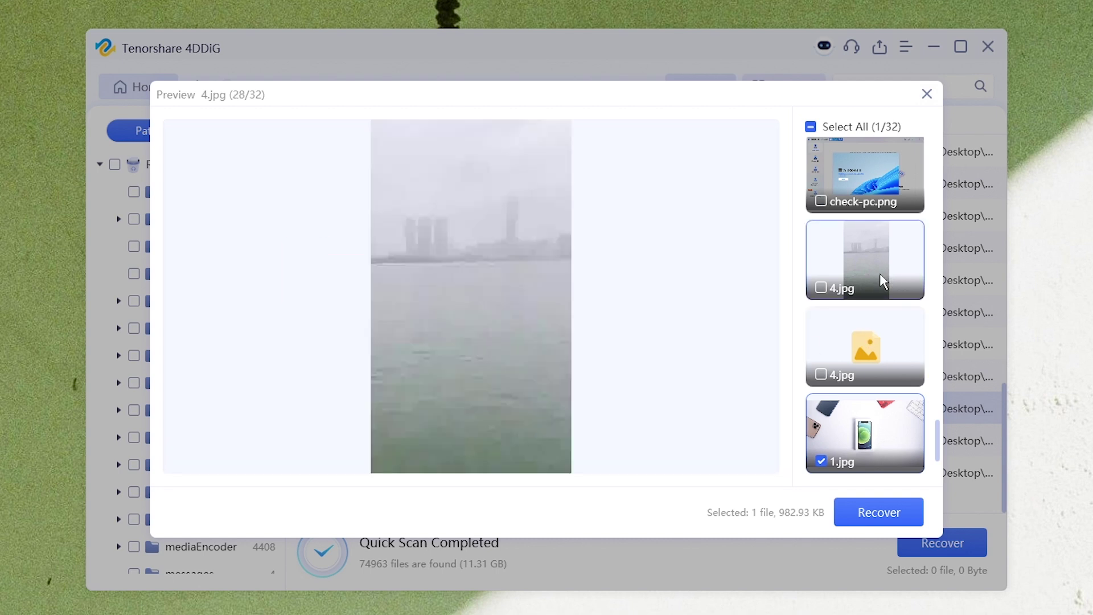
click(821, 287)
scroll(848, 340, down, 1)
scroll(849, 340, down, 1)
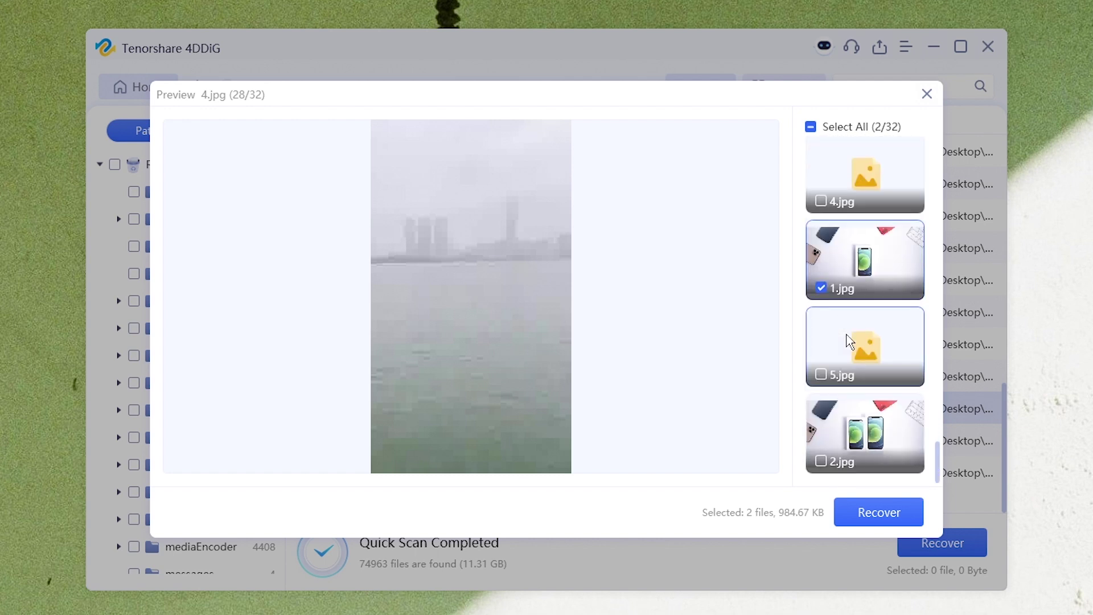
click(864, 426)
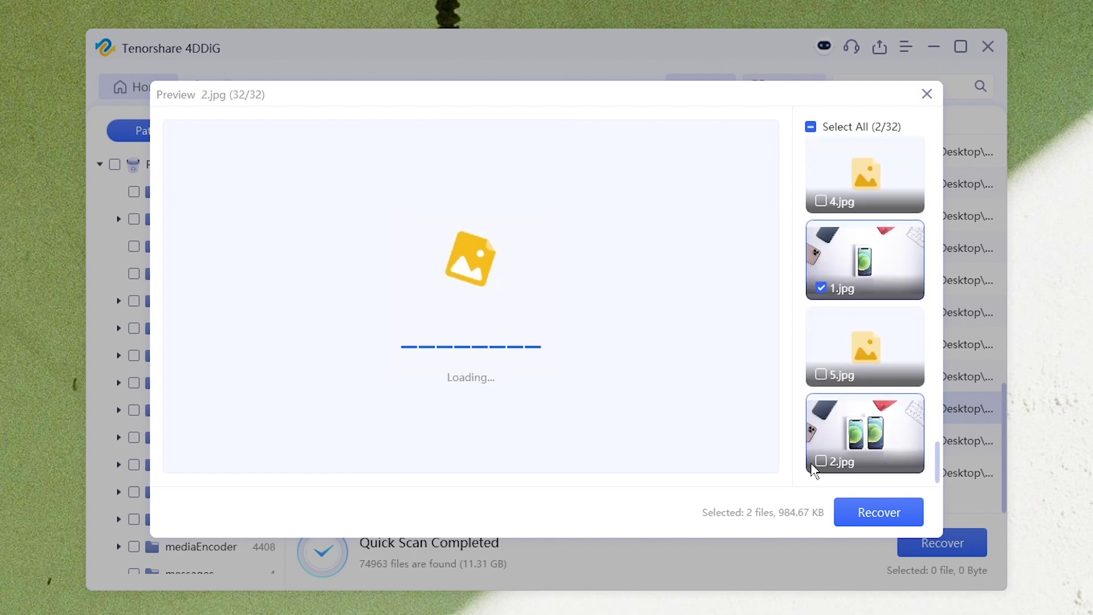
click(820, 461)
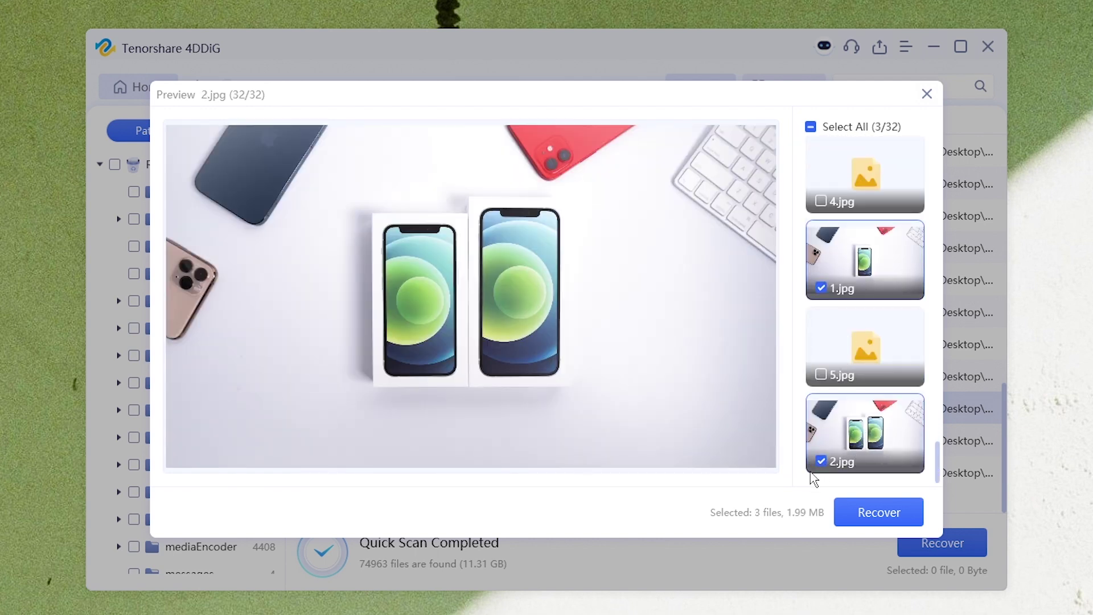
Recover the marked photos into a single Desktop folder, saving despite the original-disk warning
click(893, 514)
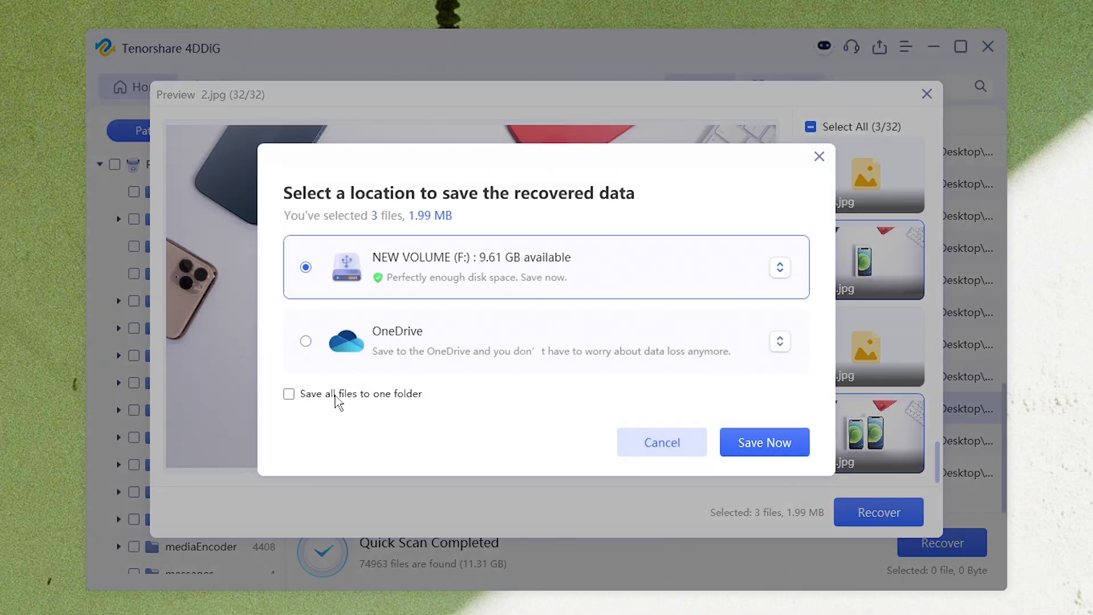
click(386, 401)
click(780, 267)
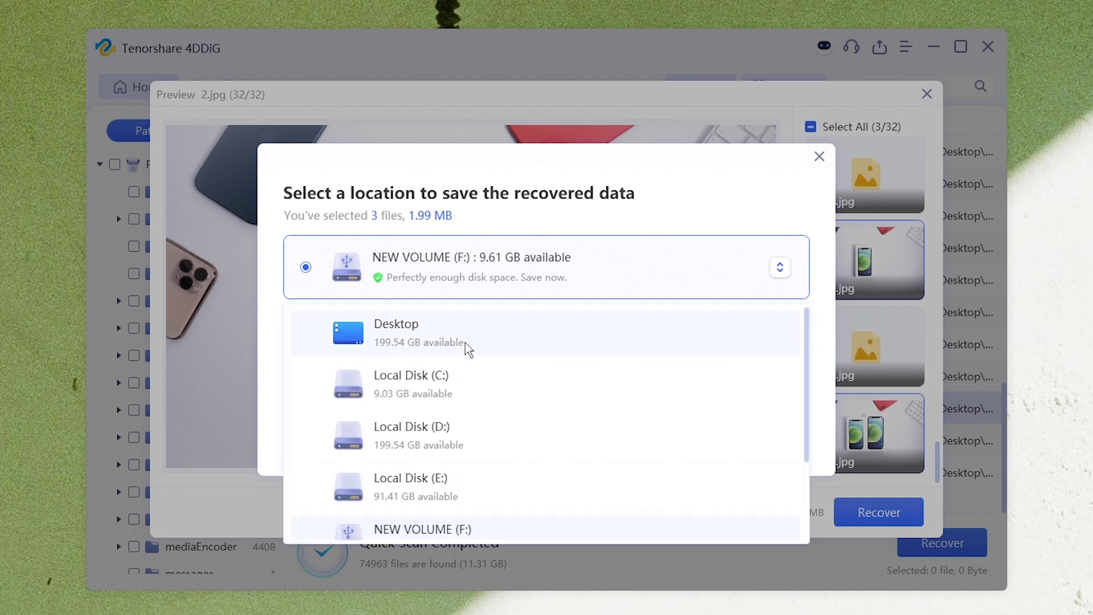
click(467, 348)
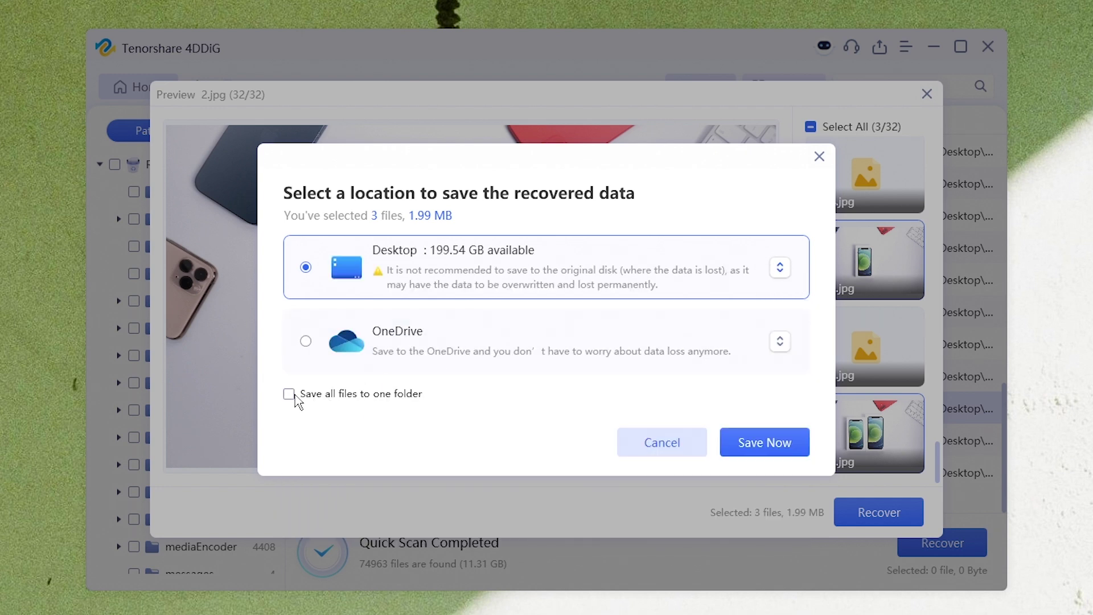
click(772, 448)
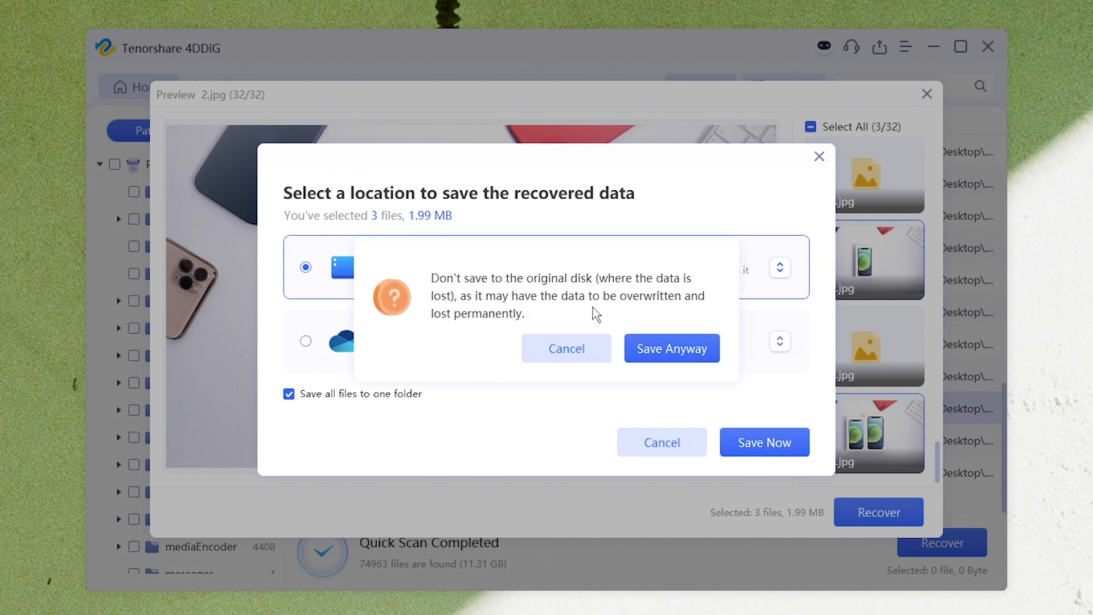
click(686, 347)
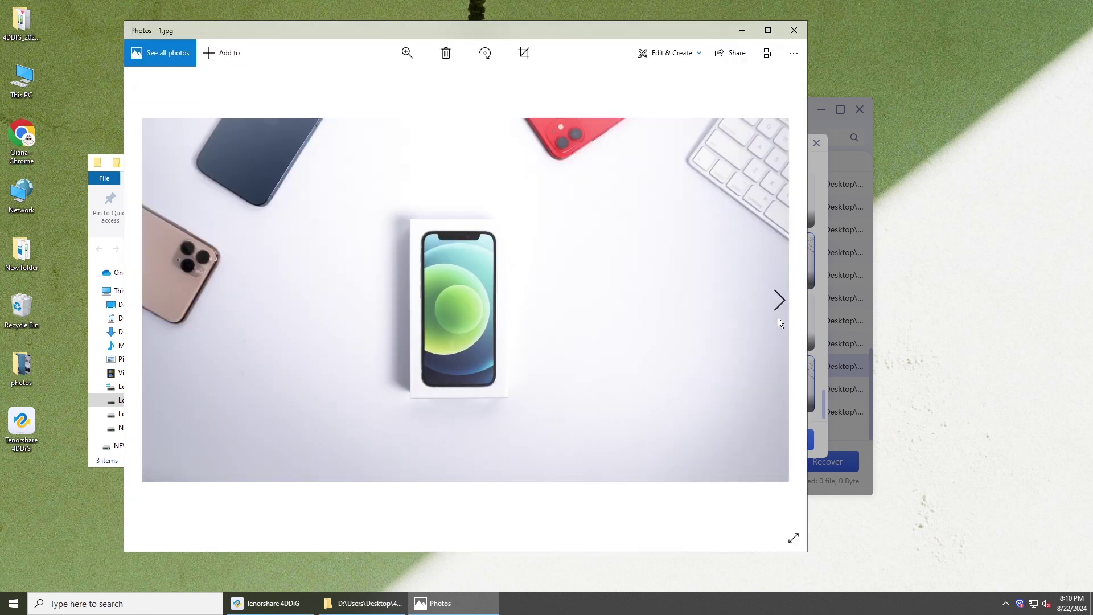
Step through the recovered photos in Photos from 1.jpg to 2.jpg and then 4.jpg
click(777, 298)
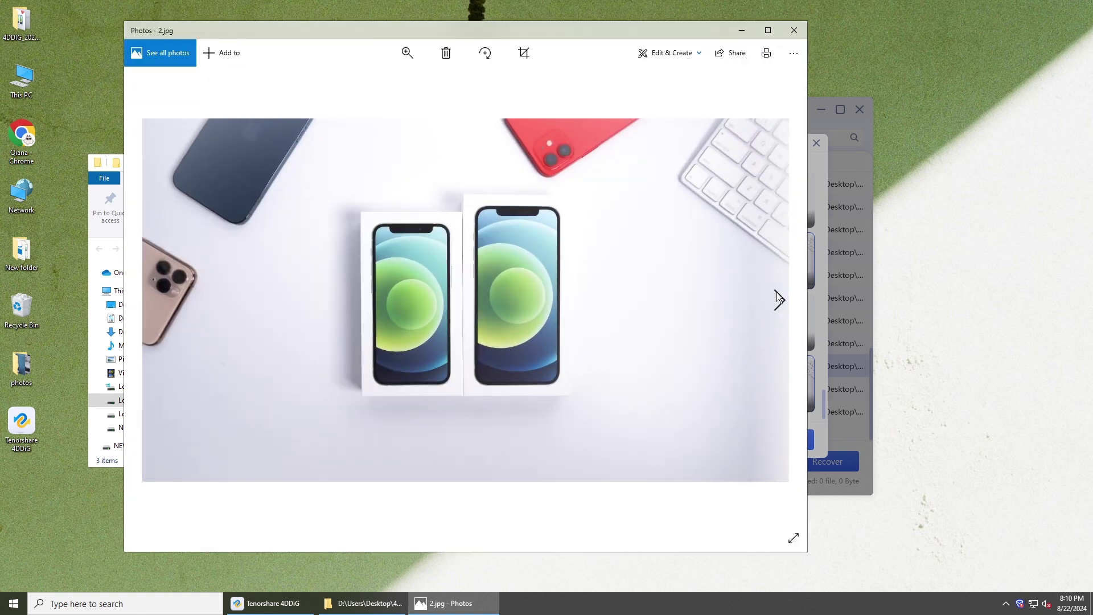
click(778, 297)
click(778, 297)
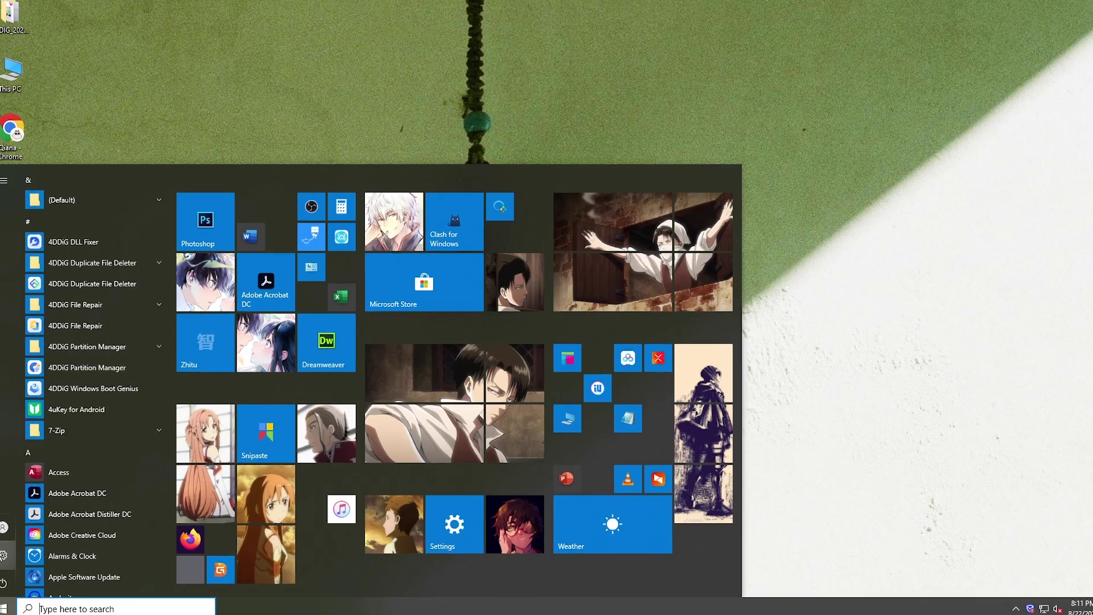
Go to Update & Security > Backup and toggle automatic File History backup off and back on
click(147, 523)
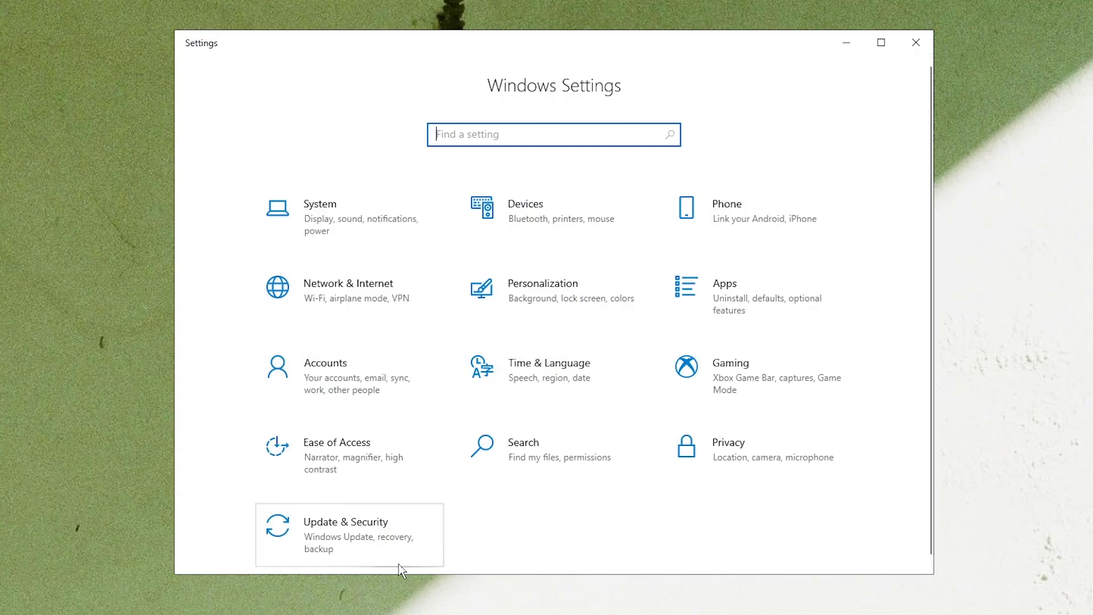
click(415, 535)
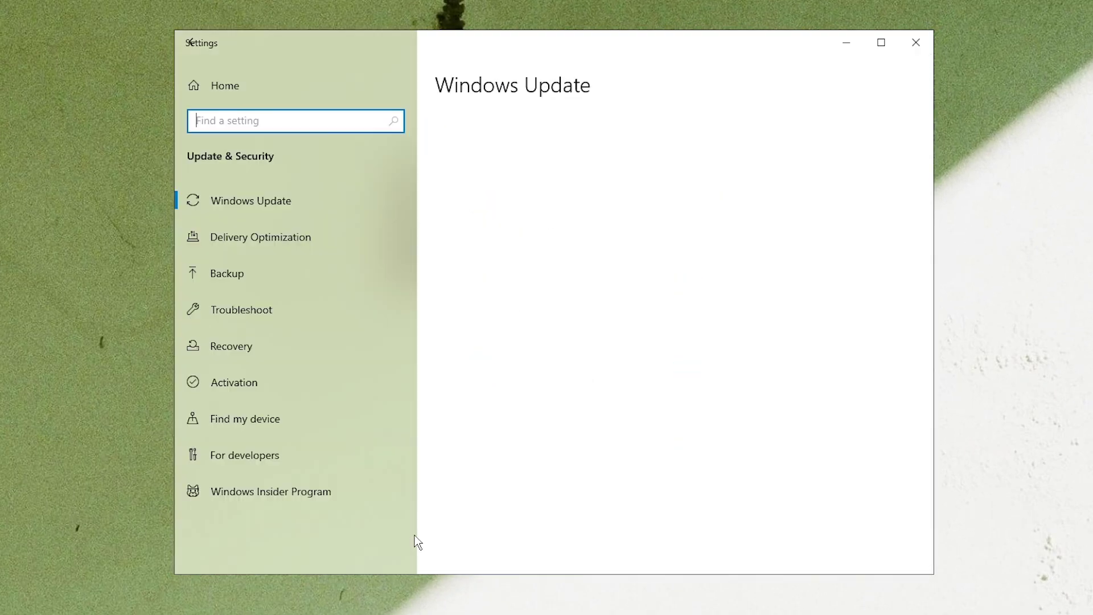
click(316, 276)
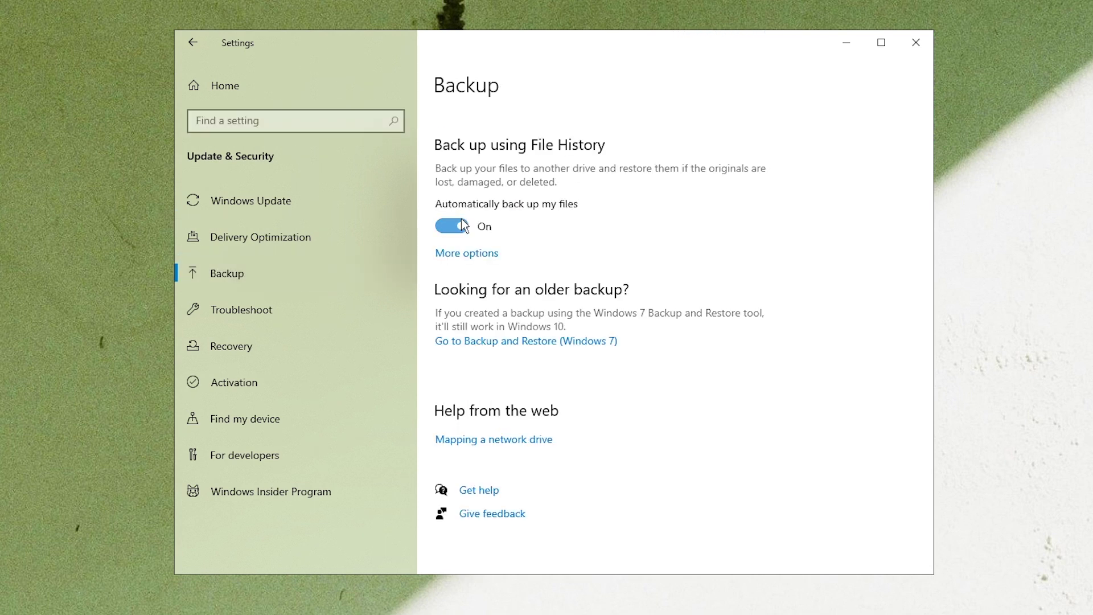
click(462, 226)
click(462, 226)
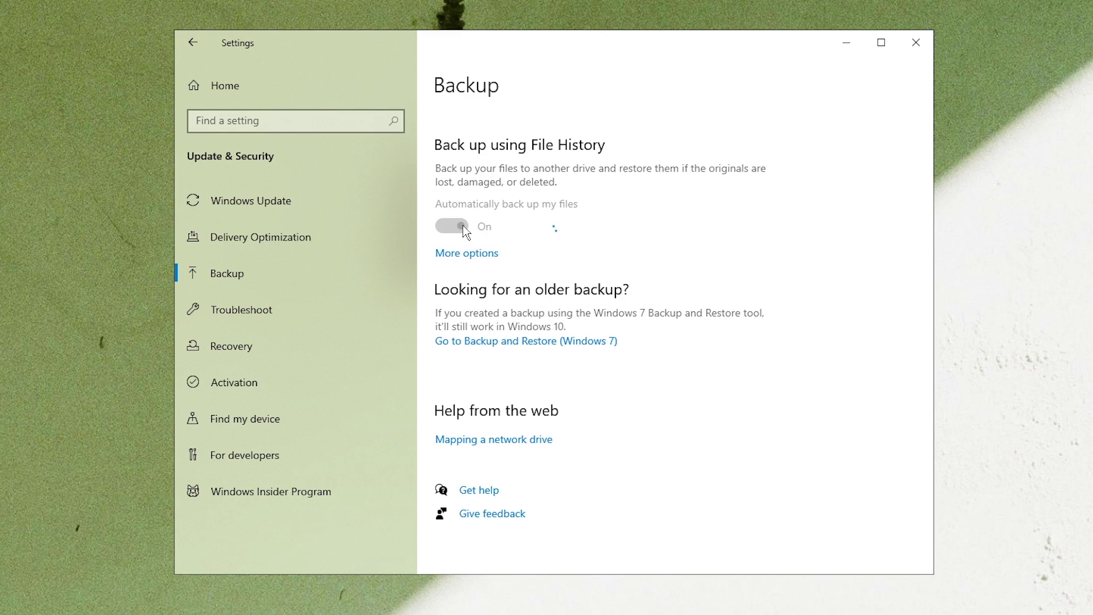